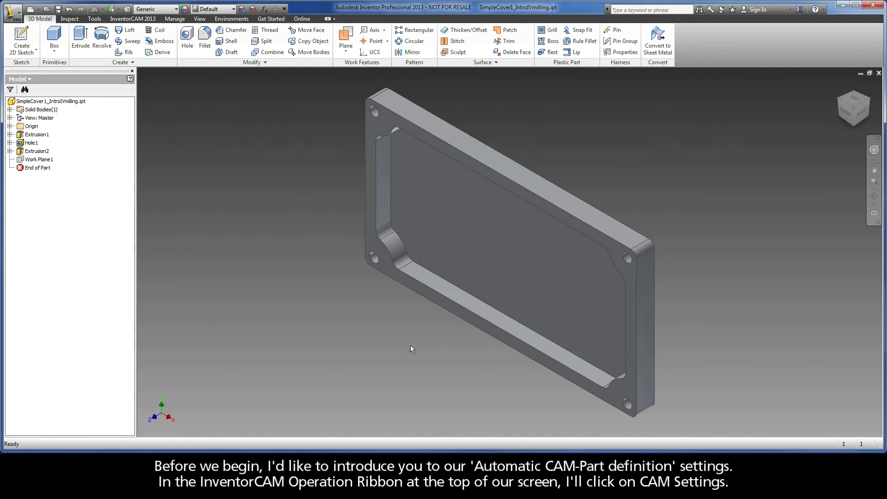
# Switch the ribbon to the InventorCAM 2013 tab for the SimpleCover1 cover plate part.
pyautogui.click(128, 21)
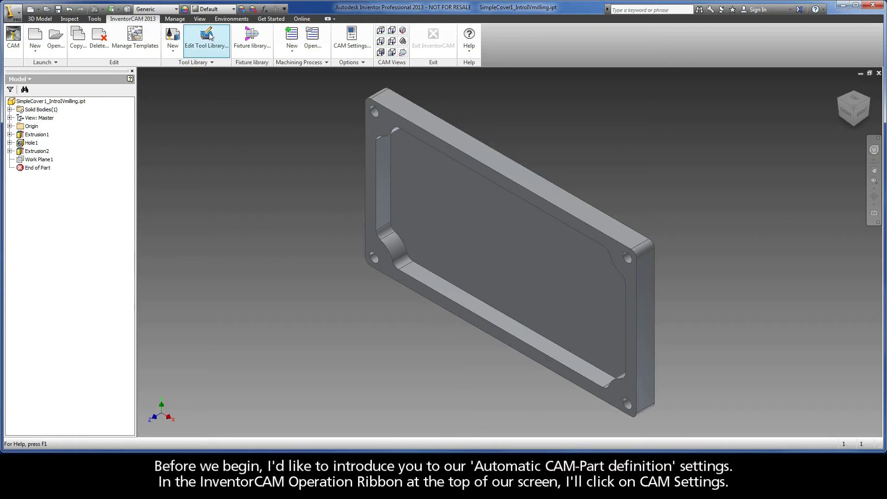
# In CAM Settings, confirm Automatic CAM-Part definition keeps auto CoordSys, Box stock and target enabled.
pyautogui.click(341, 36)
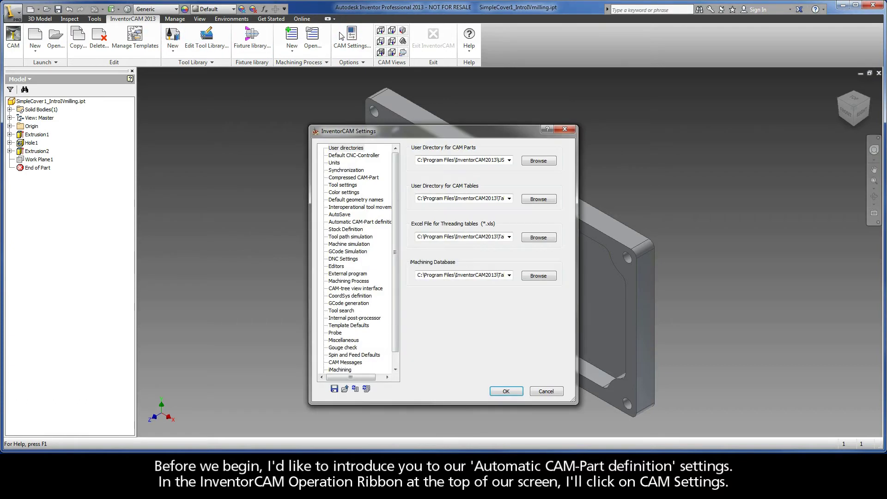
pyautogui.click(368, 222)
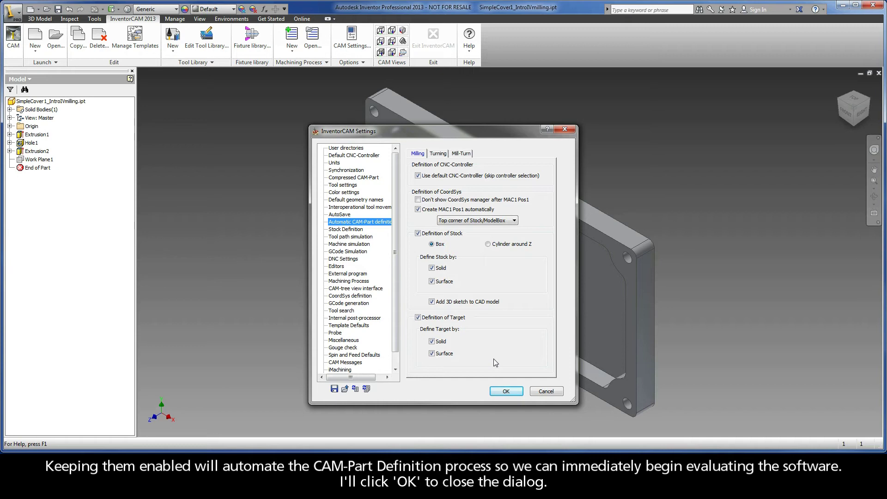
pyautogui.click(506, 391)
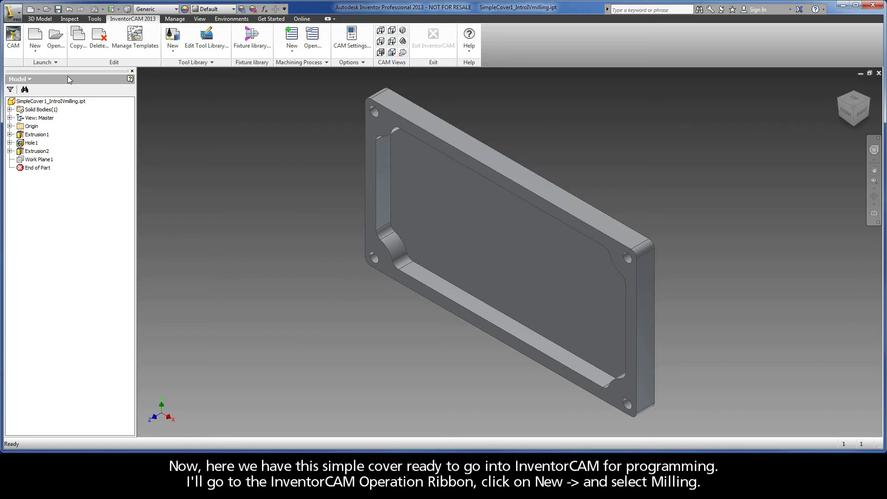
# Create a new metric Milling CAM-Part in the model's folder, auto-defined with the gMilling_Haas_3x machine.
pyautogui.click(37, 54)
pyautogui.click(38, 67)
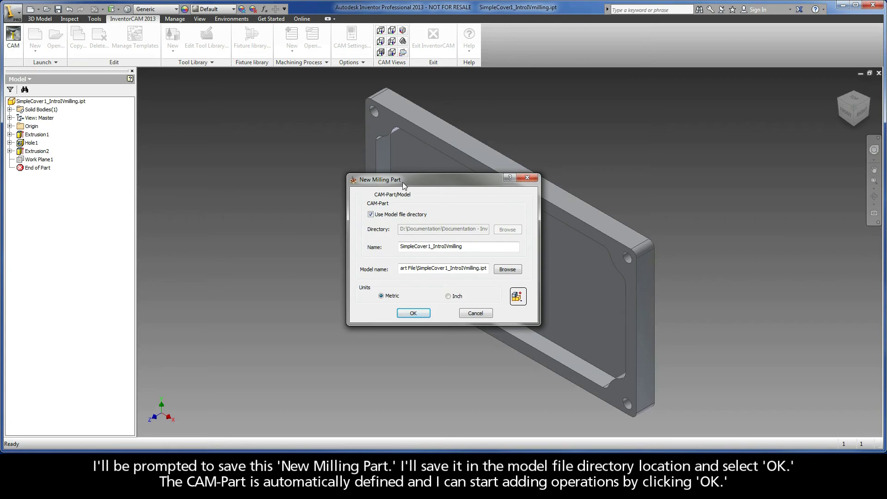
pyautogui.click(412, 314)
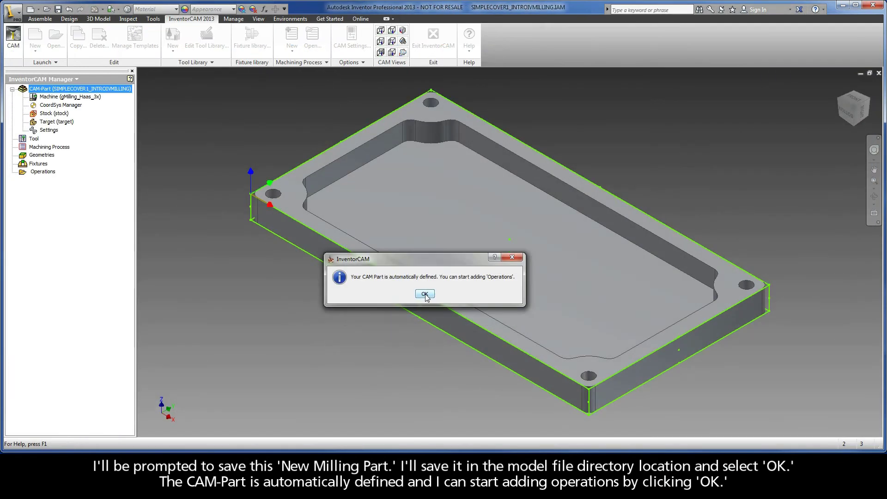
pyautogui.click(425, 294)
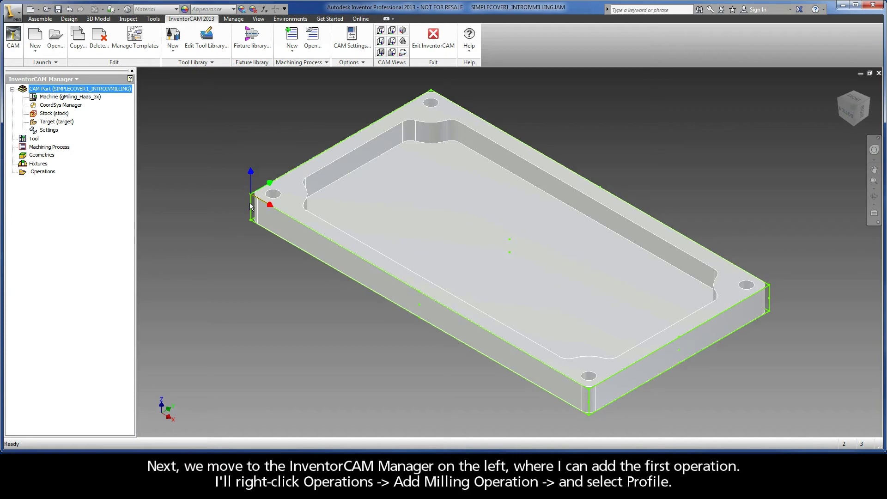
# Add a Profile milling operation under the Operations branch.
pyautogui.rightClick(42, 171)
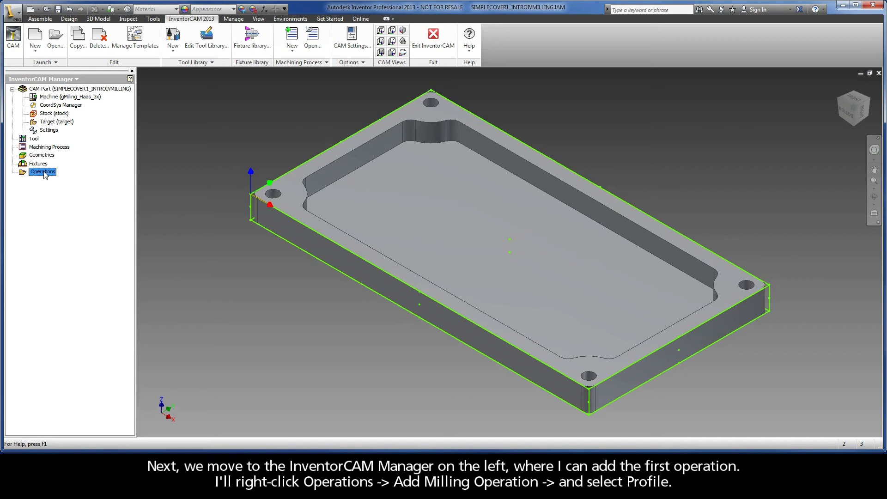
pyautogui.rightClick(44, 174)
pyautogui.moveTo(107, 188)
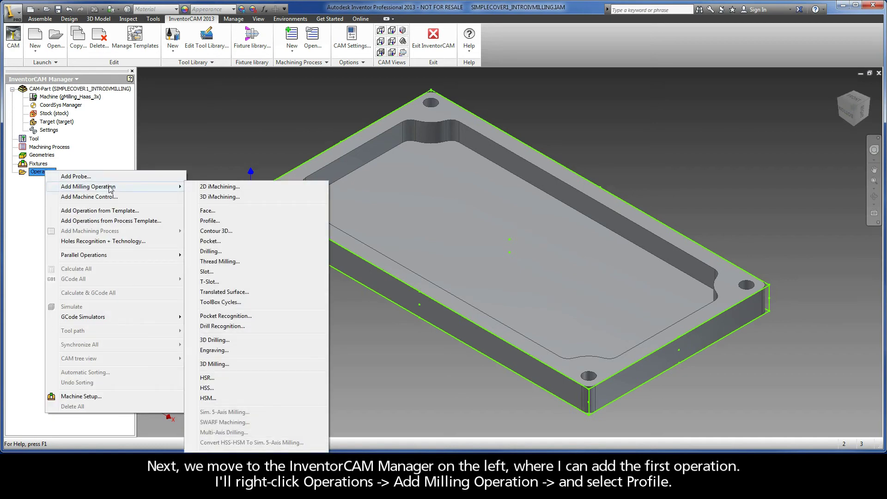
pyautogui.click(206, 221)
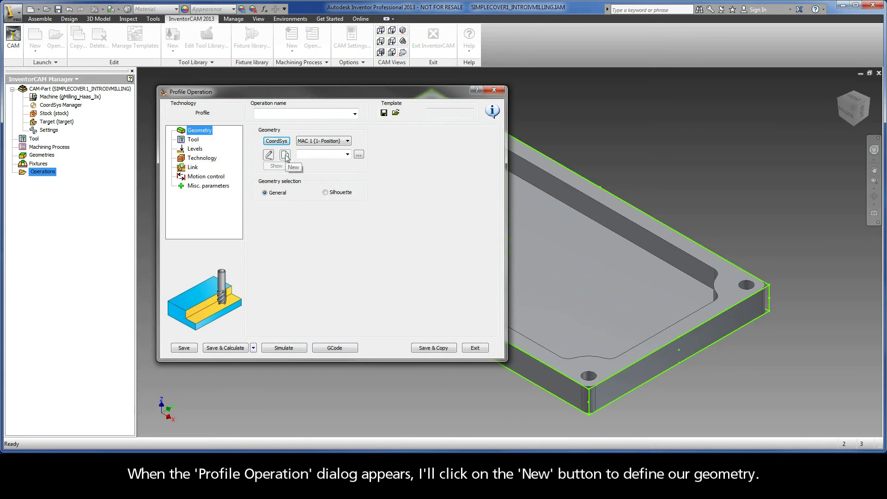
# Define the 'contour' geometry as the Auto-constant Z chain around the cover's outer top edge.
pyautogui.click(285, 154)
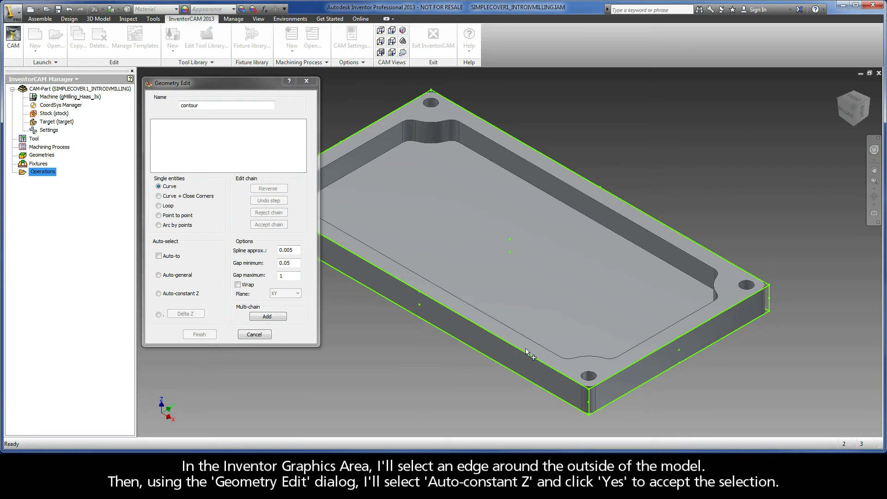
pyautogui.click(542, 362)
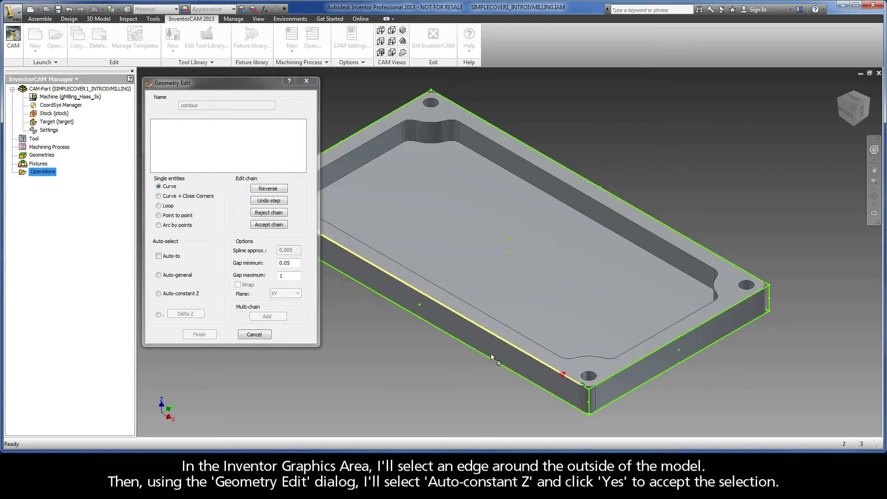
pyautogui.click(180, 295)
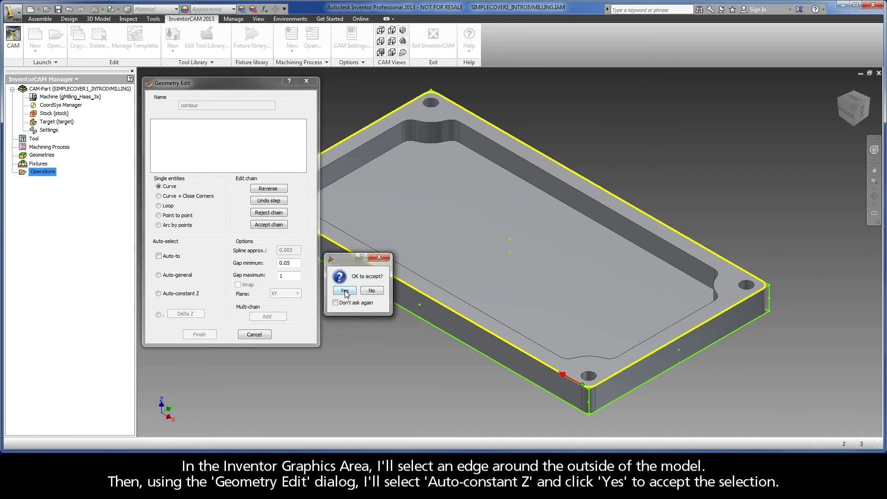
pyautogui.click(345, 291)
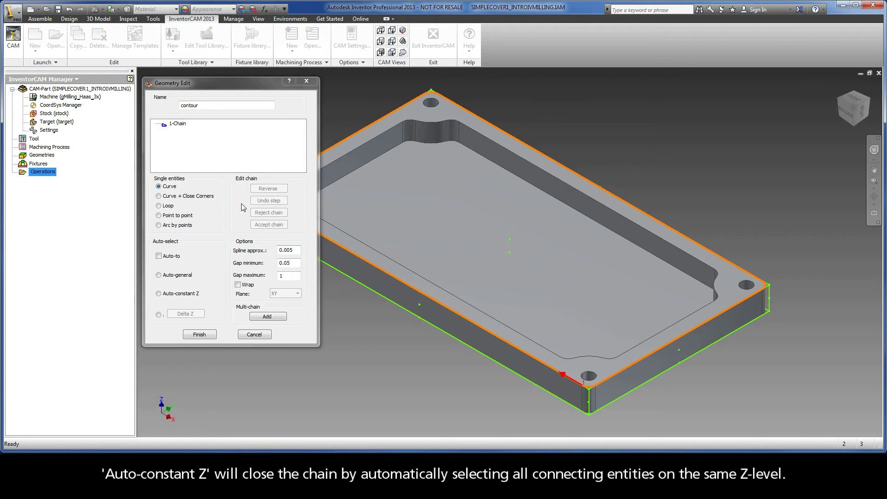
pyautogui.click(183, 126)
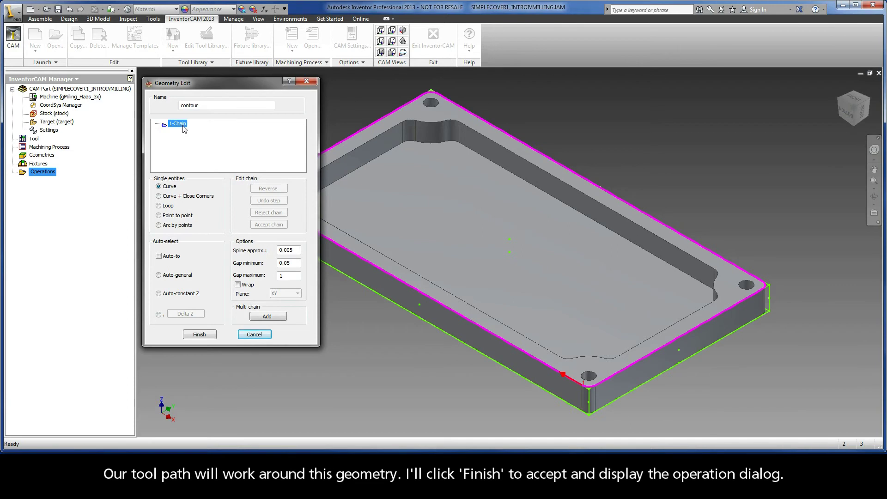
pyautogui.click(195, 334)
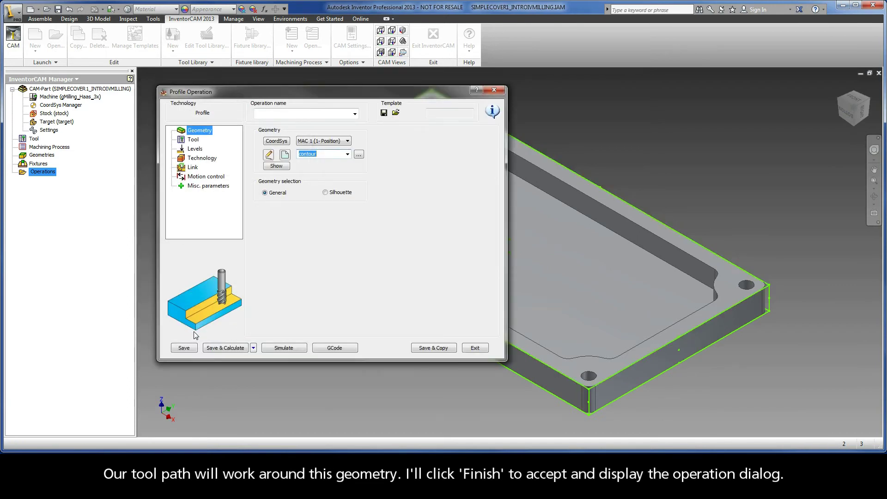
pyautogui.click(195, 142)
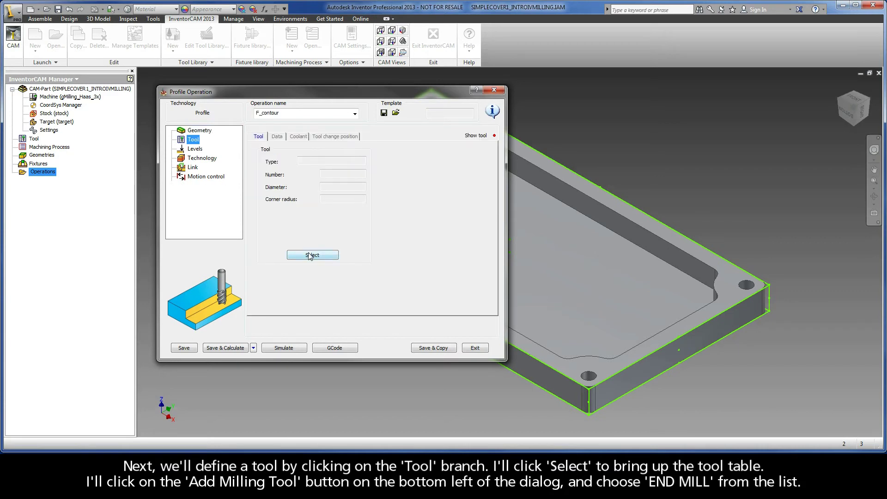
# Add a new 6 mm END MILL with 0 mm corner radius as tool 1.
pyautogui.click(309, 256)
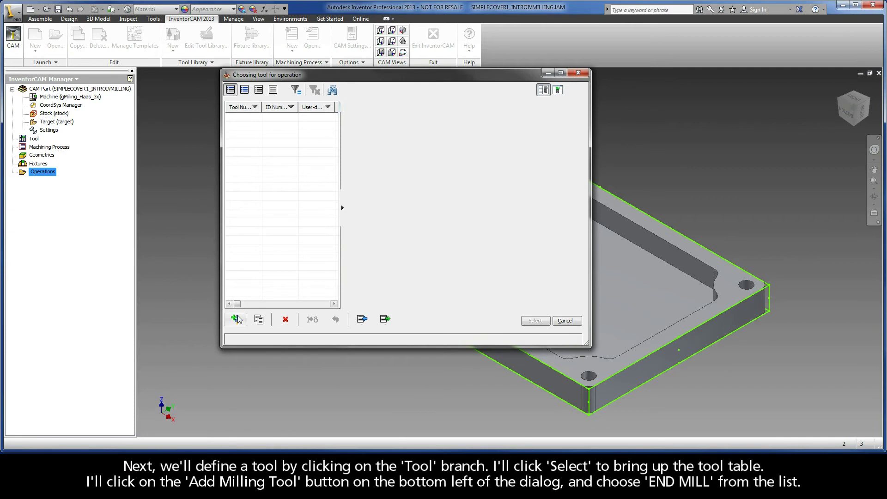
pyautogui.click(236, 319)
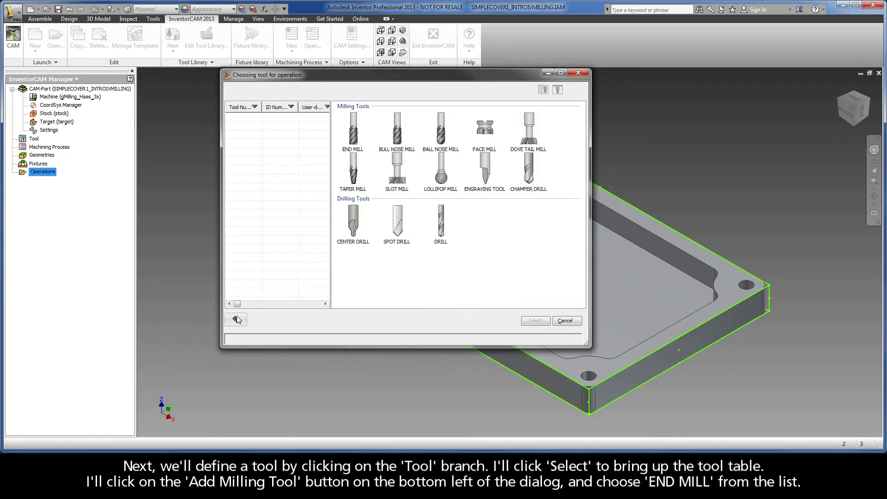
pyautogui.click(353, 129)
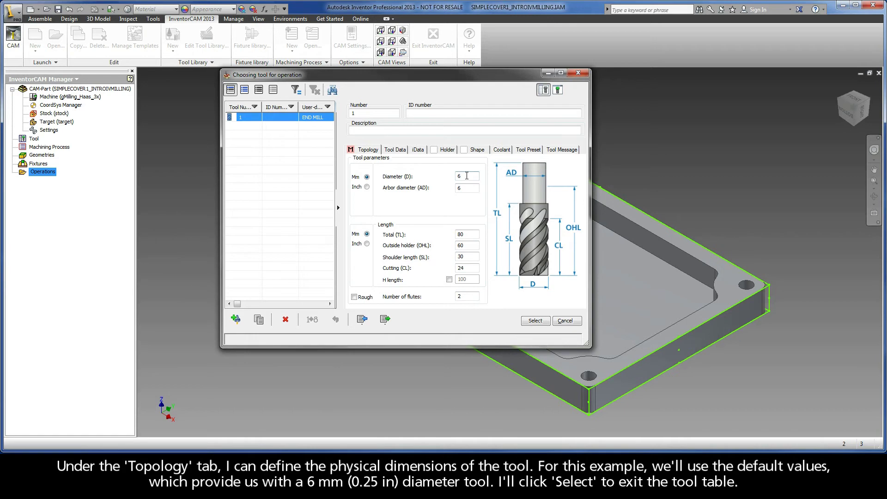
pyautogui.click(535, 320)
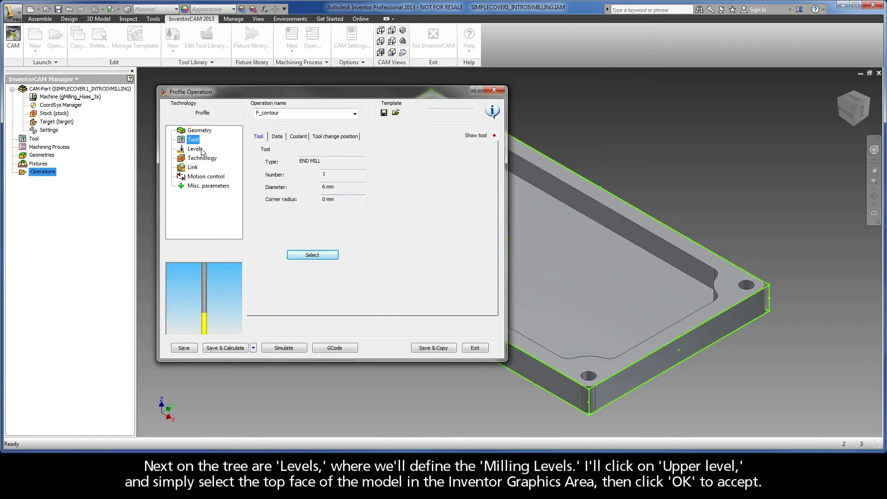
pyautogui.click(201, 150)
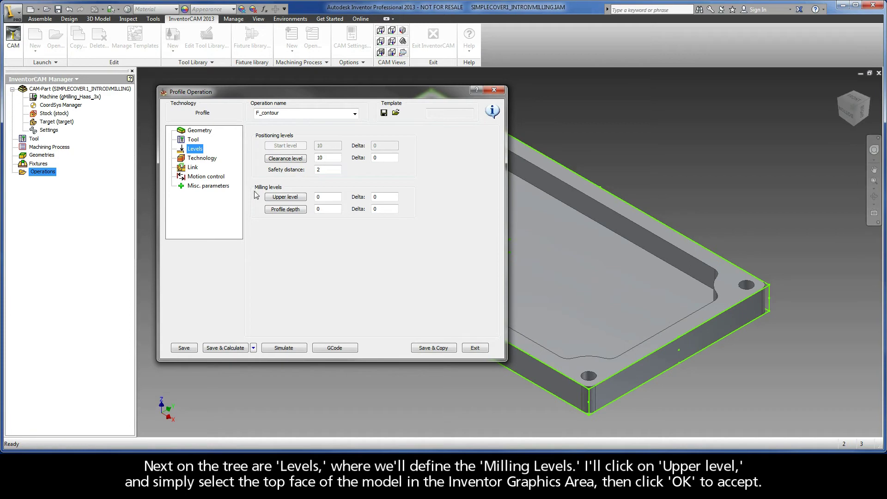
# Pick the upper level (0) from the top face and profile depth (9.982) from the bottom edge.
pyautogui.click(285, 197)
pyautogui.click(292, 189)
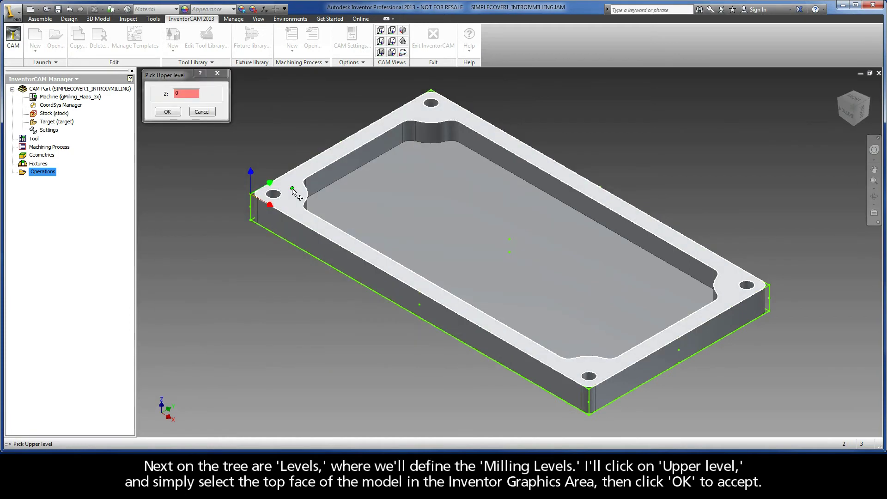
pyautogui.click(168, 111)
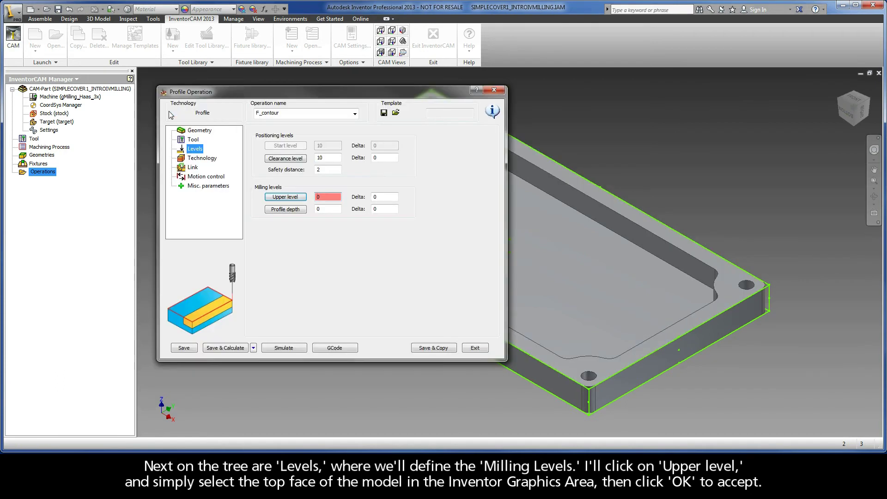
pyautogui.click(284, 210)
pyautogui.click(258, 224)
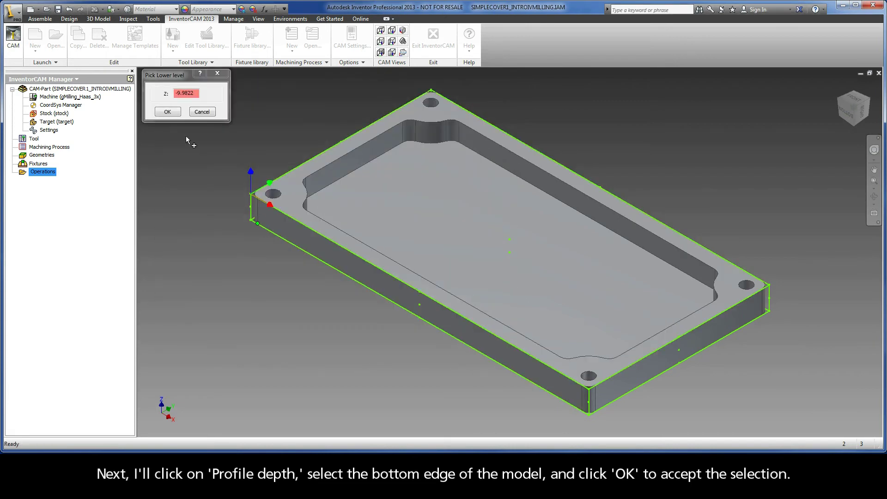
pyautogui.click(171, 113)
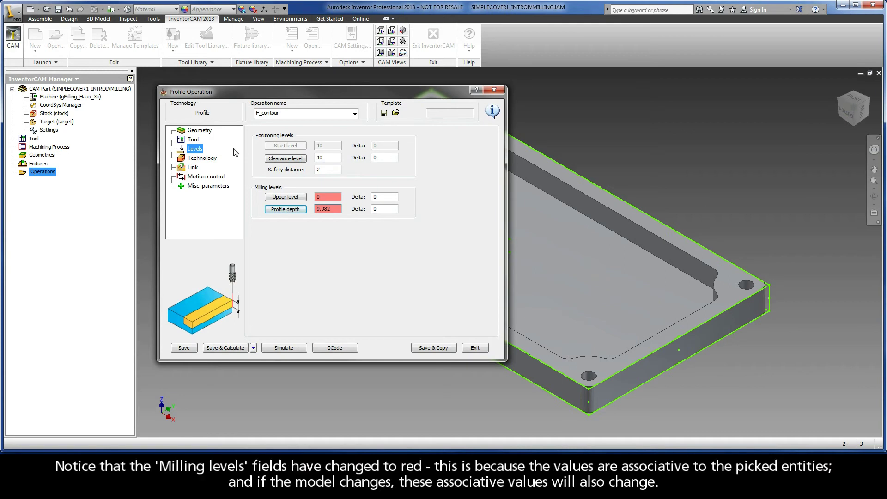
pyautogui.click(325, 198)
pyautogui.click(333, 210)
# Keep the profile's tool side on the left with a constant cutting depth.
pyautogui.click(202, 158)
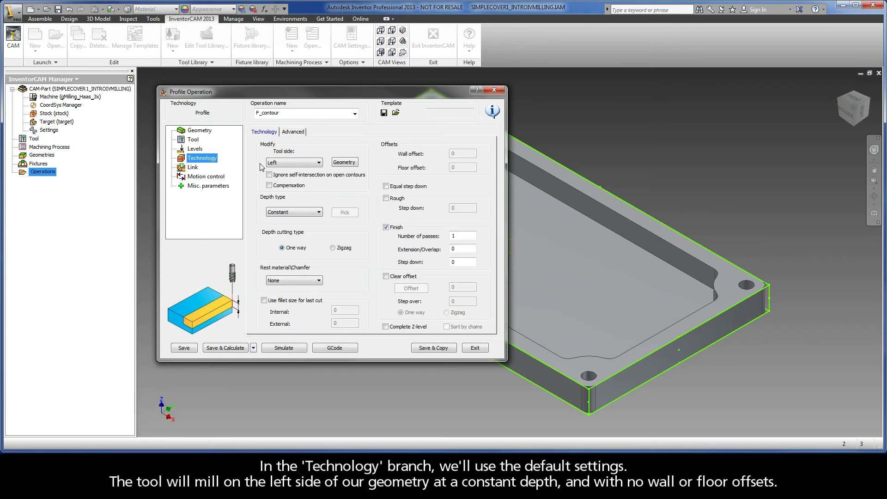
pyautogui.click(294, 165)
pyautogui.click(294, 164)
pyautogui.click(293, 211)
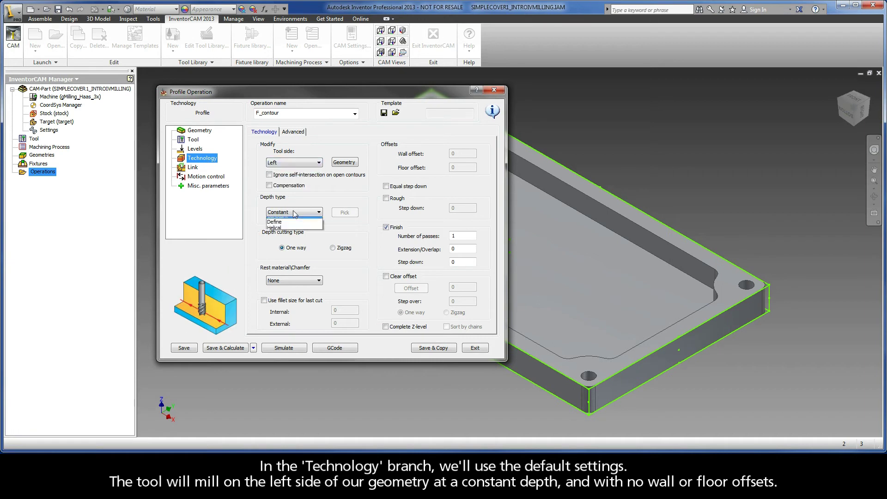
pyautogui.click(293, 210)
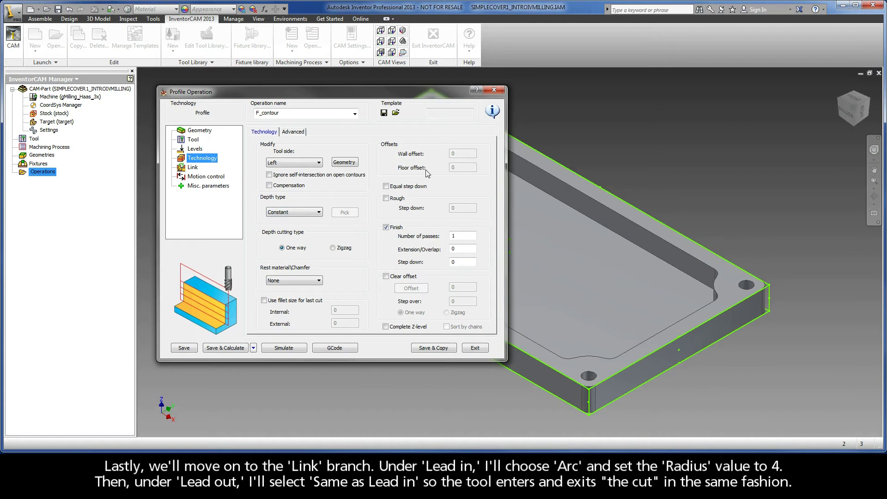
# Set an Arc lead-in of radius 4 with a matching lead-out, then save and calculate.
pyautogui.click(193, 167)
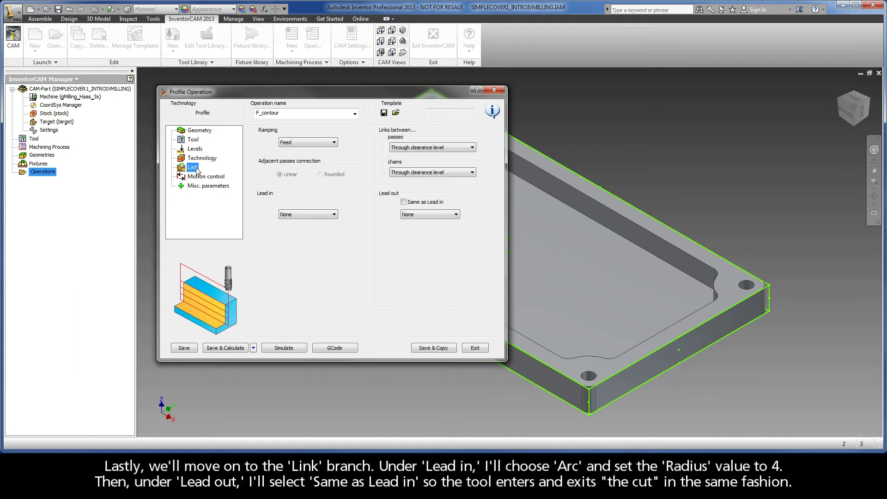
pyautogui.click(287, 214)
pyautogui.click(283, 235)
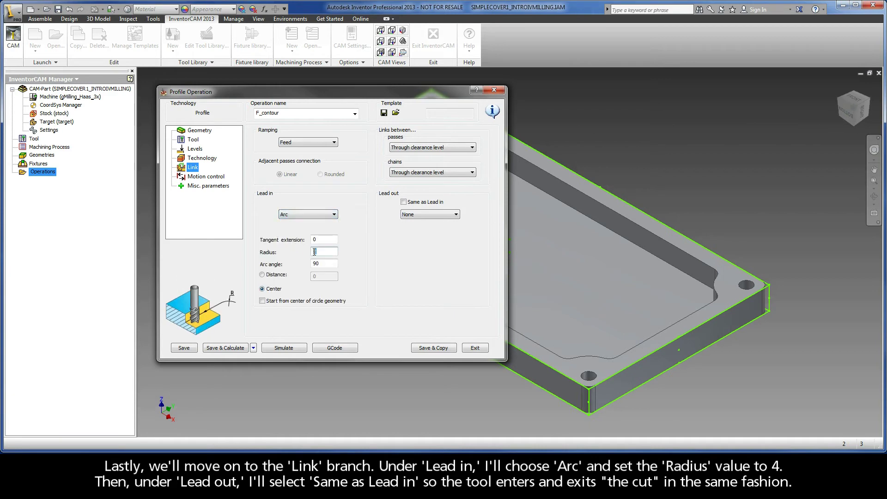
pyautogui.write('4')
pyautogui.click(404, 202)
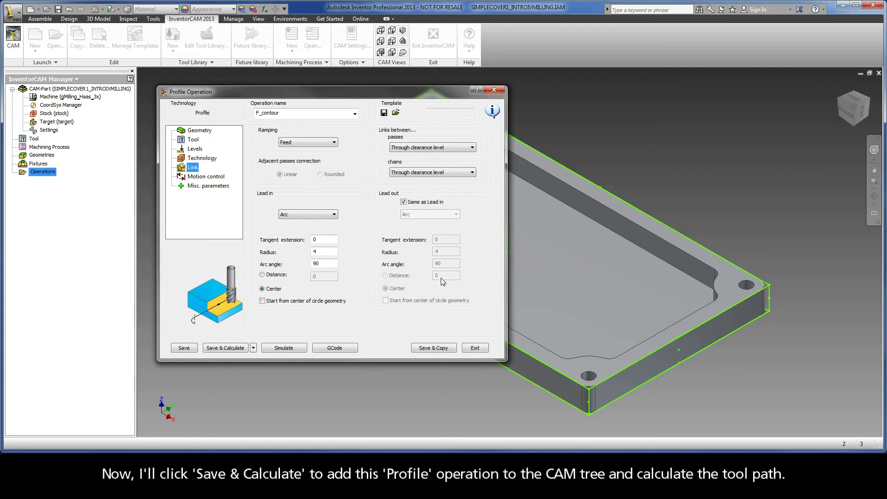
pyautogui.click(229, 351)
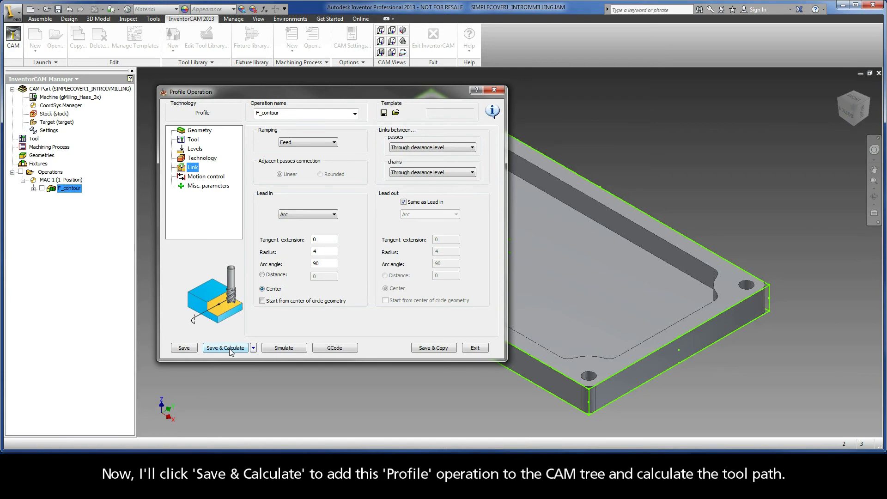
# Play the F_contour tool-path simulation in Host CAD mode, then exit Simulation and the Profile operation.
pyautogui.click(281, 350)
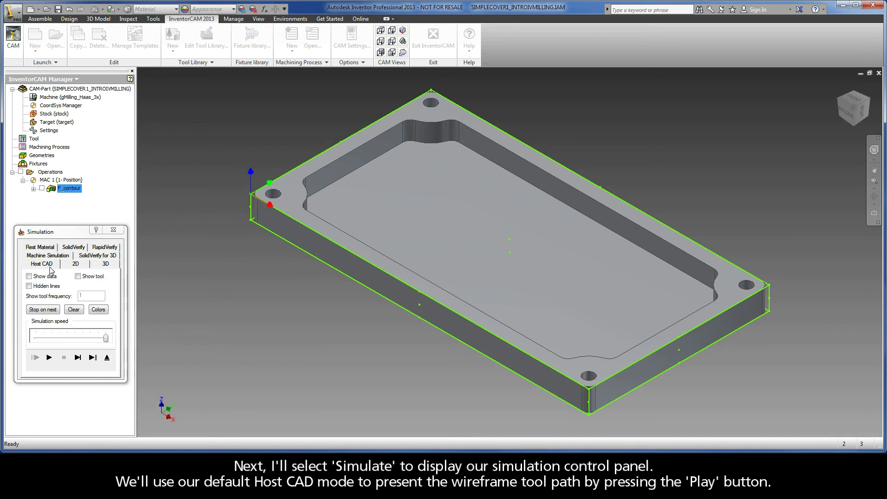
pyautogui.click(49, 358)
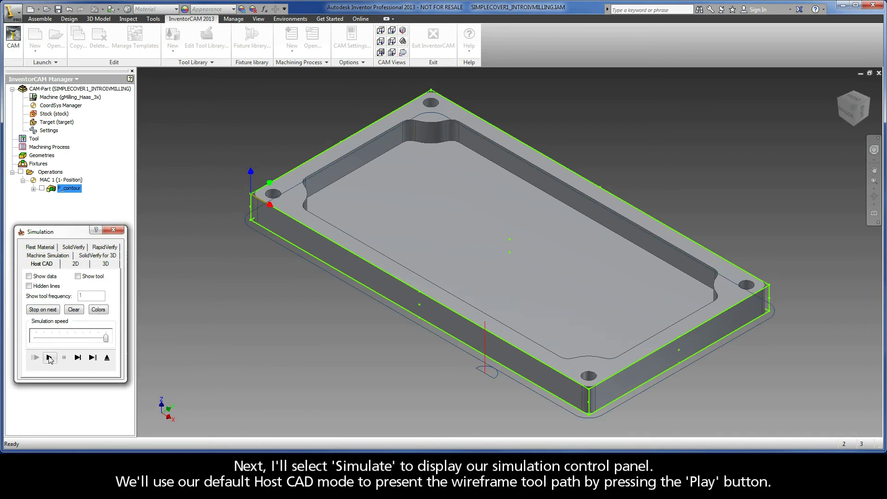
pyautogui.click(107, 358)
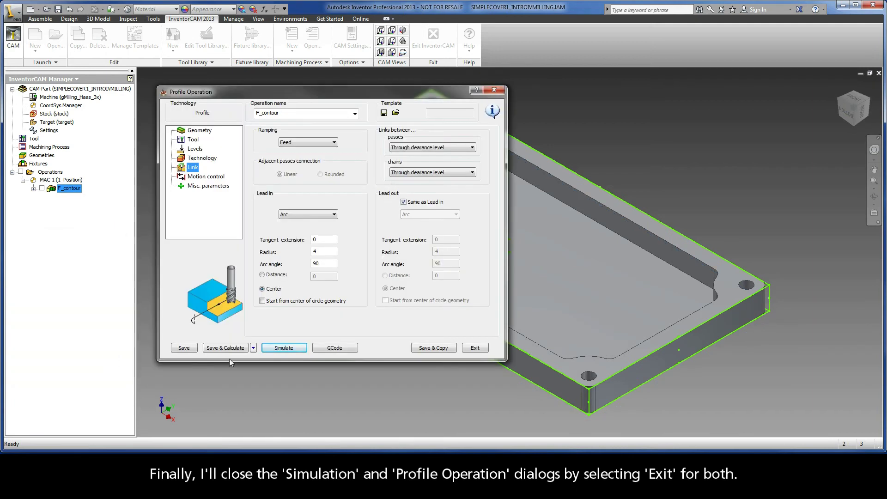
pyautogui.click(476, 349)
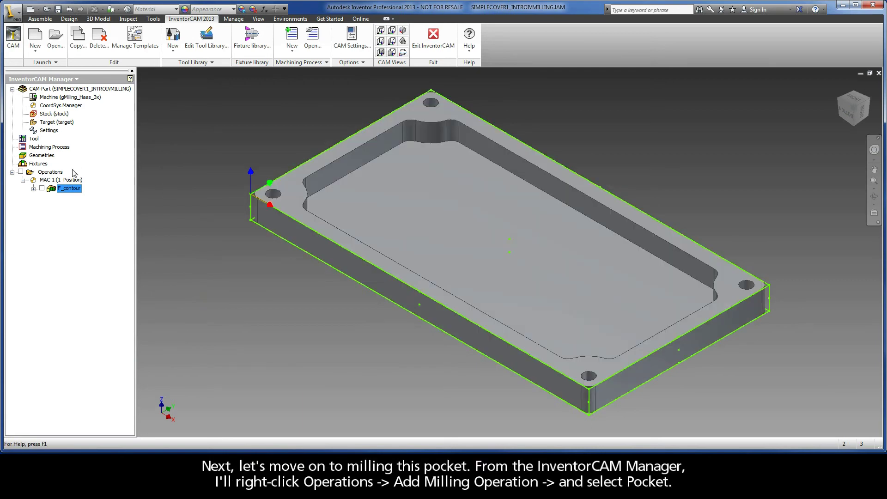
# Add a Pocket milling operation under the Operations branch.
pyautogui.rightClick(57, 173)
pyautogui.moveTo(114, 187)
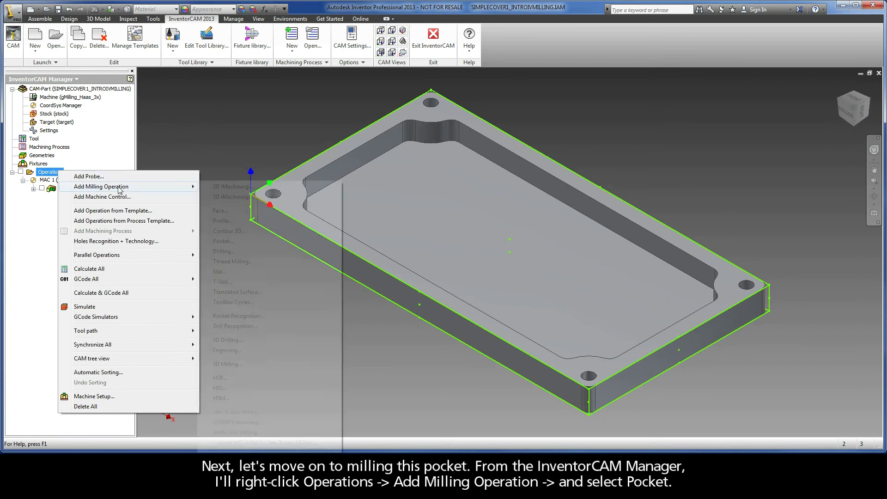
pyautogui.click(224, 240)
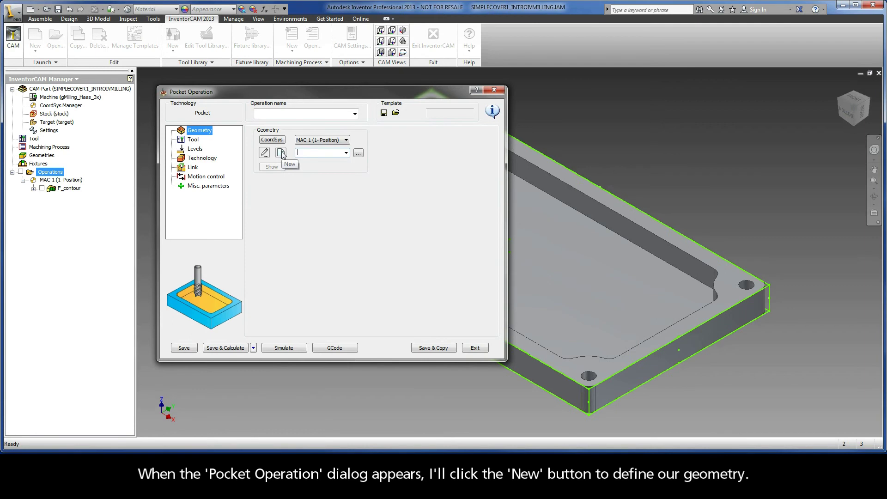
# Define the 'contour1' geometry as the Auto-constant Z chain around the pocket's inner edge.
pyautogui.click(280, 153)
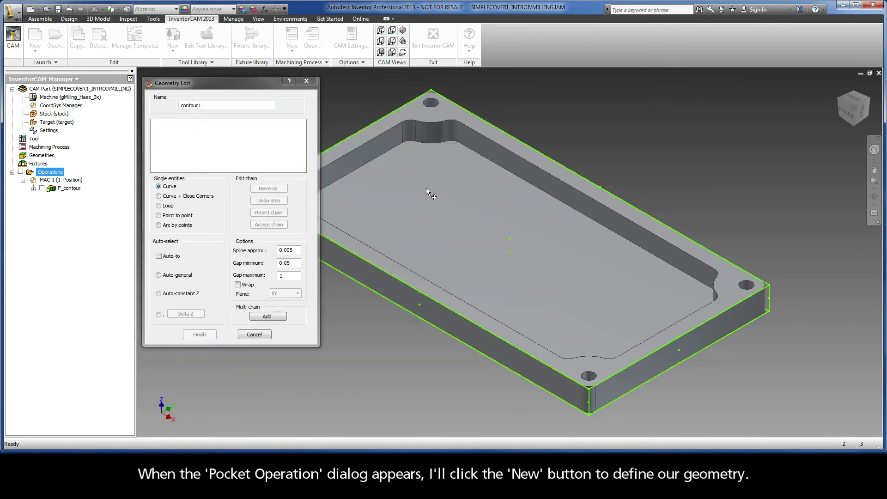
pyautogui.click(685, 253)
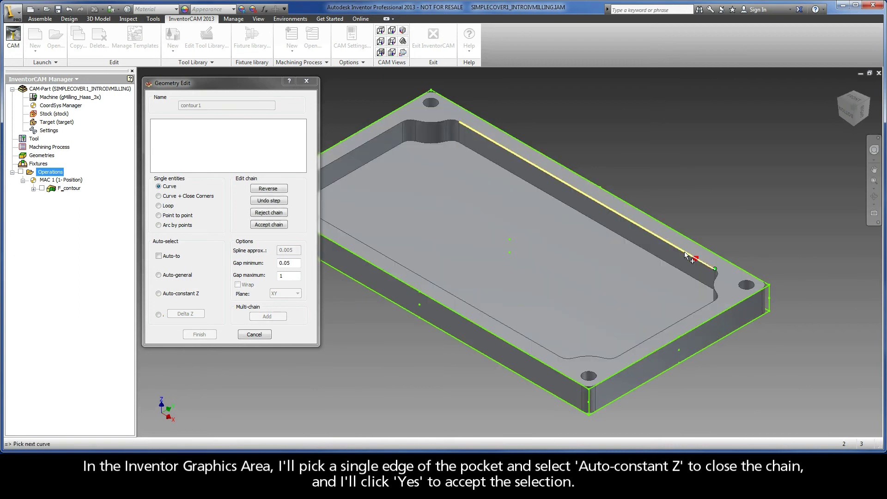
pyautogui.click(177, 293)
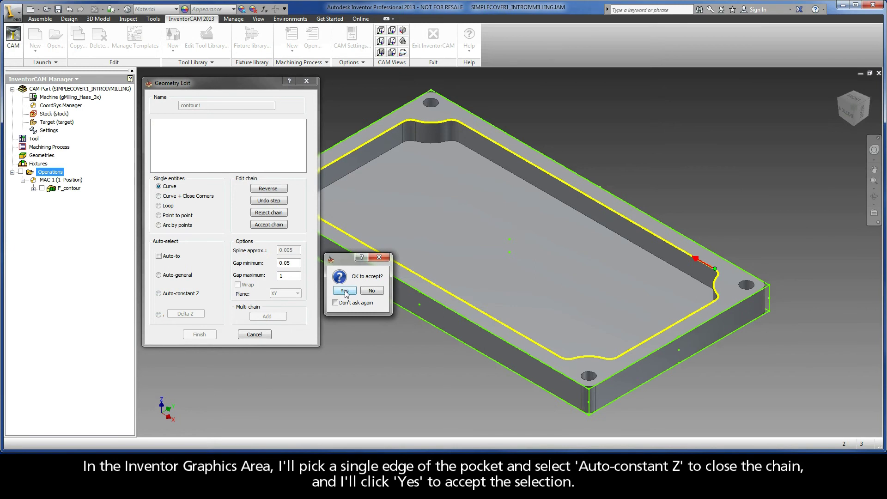
pyautogui.click(345, 291)
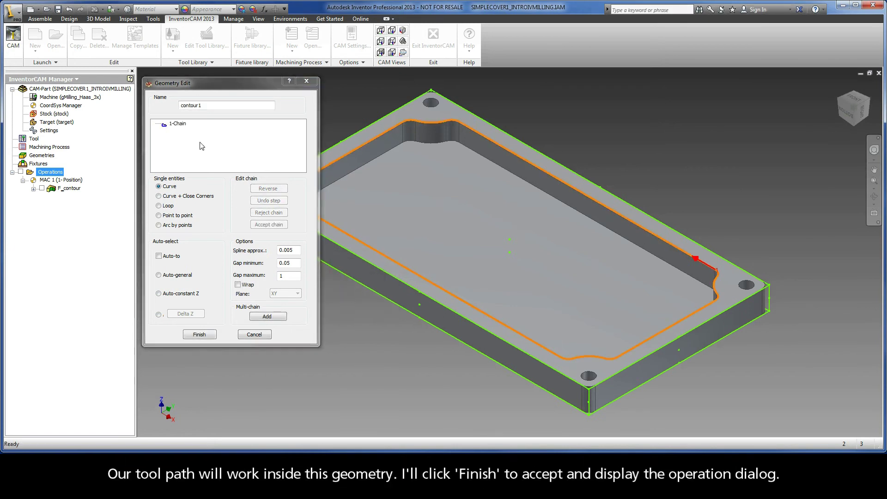
pyautogui.click(183, 126)
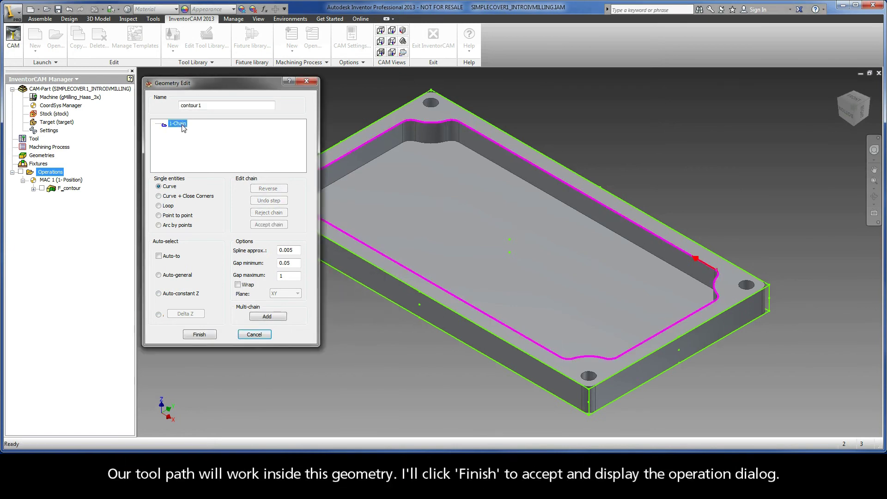
pyautogui.click(194, 333)
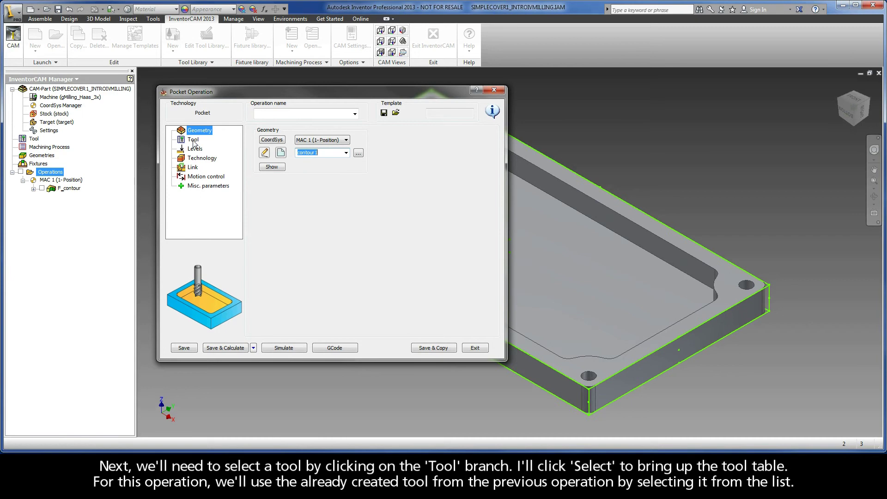
pyautogui.click(193, 140)
# Assign the existing END MILL from the tool table to the pocket operation.
pyautogui.click(304, 254)
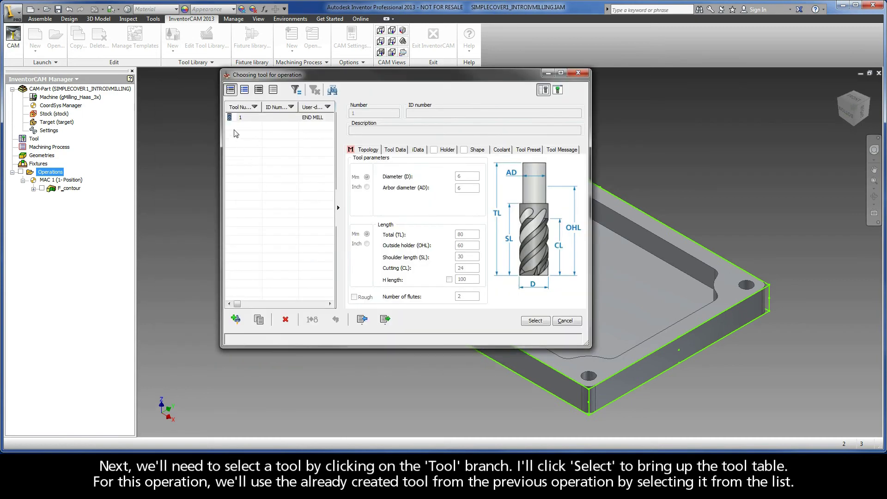
pyautogui.click(314, 118)
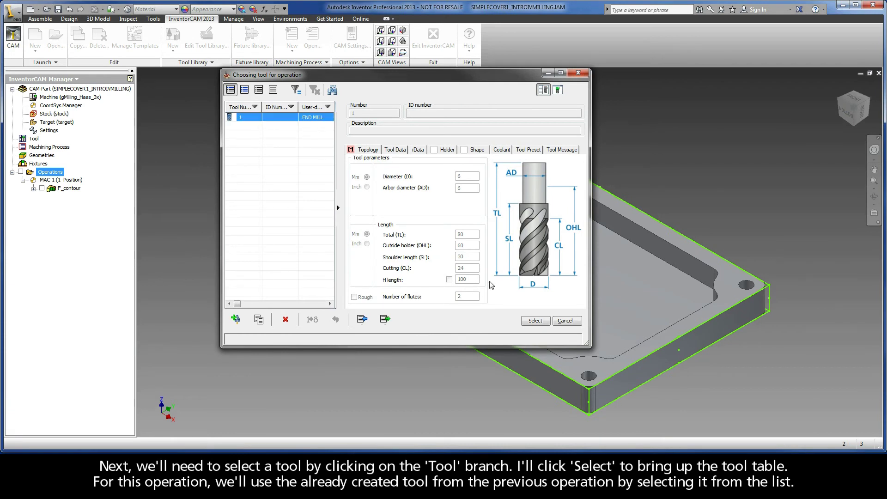
pyautogui.click(535, 321)
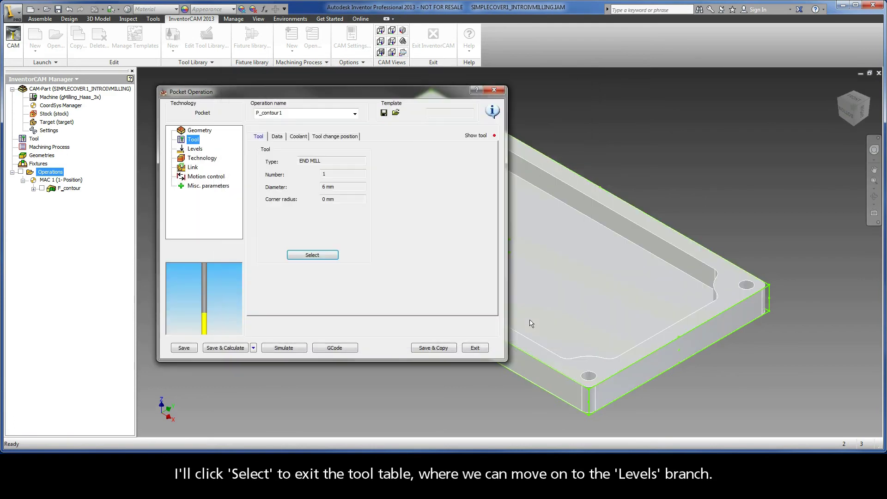
# Set the pocket's upper level from the top face (0) and depth from the pocket floor (8.001).
pyautogui.click(194, 149)
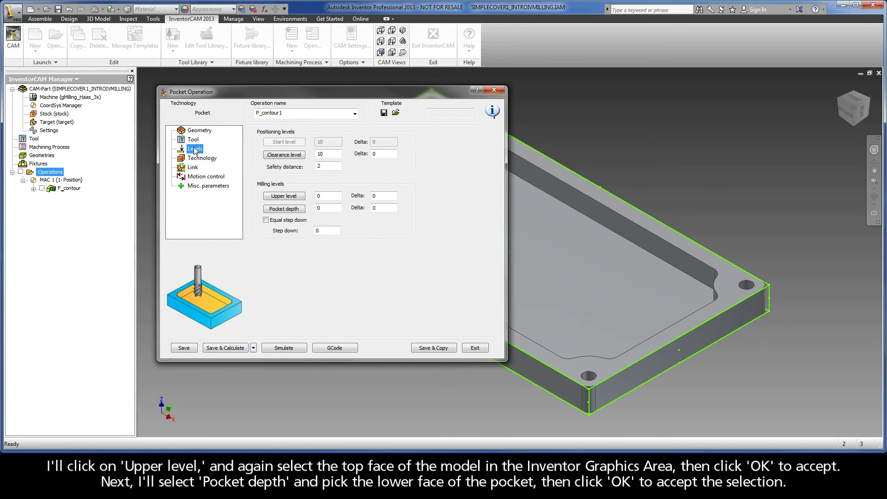
pyautogui.click(285, 197)
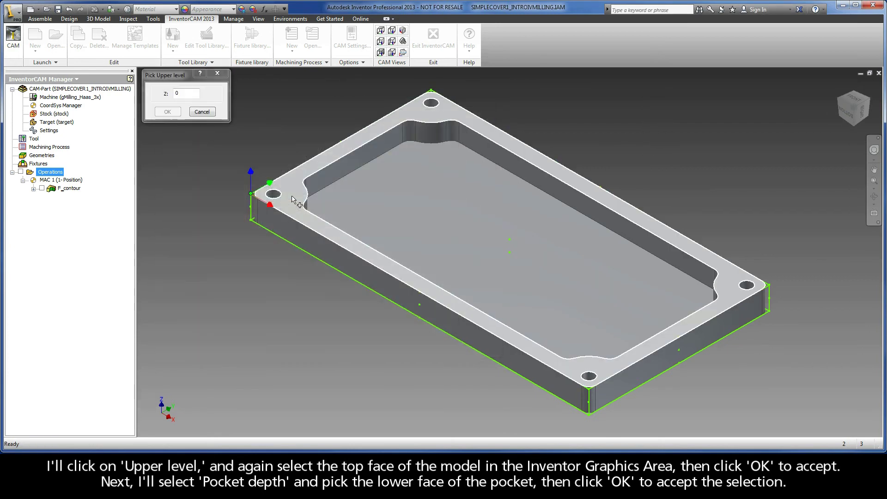
pyautogui.click(292, 191)
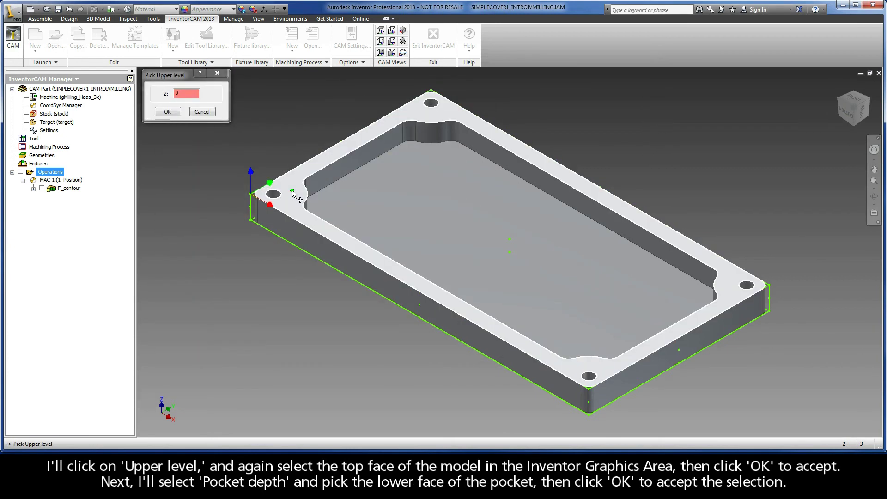
pyautogui.click(167, 113)
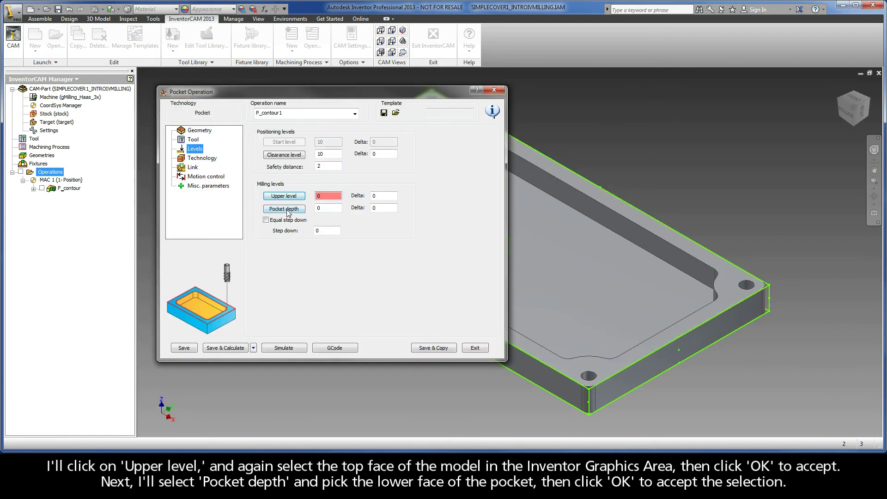
pyautogui.click(286, 211)
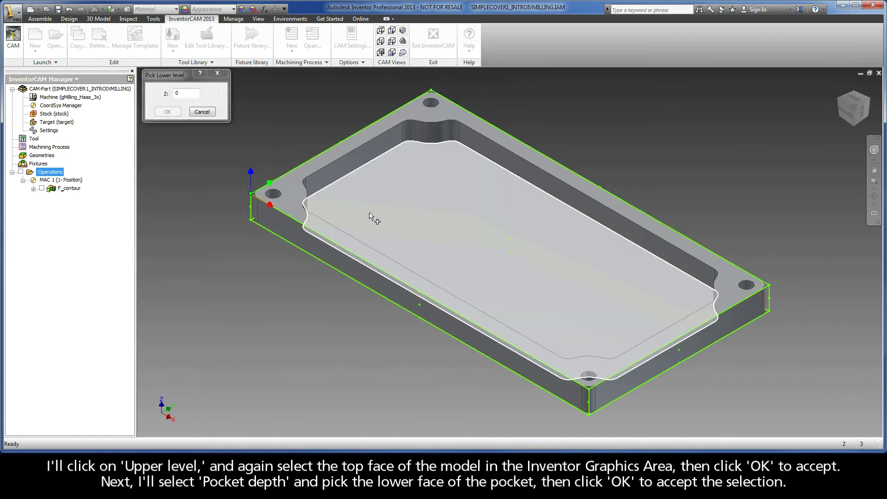
pyautogui.click(370, 212)
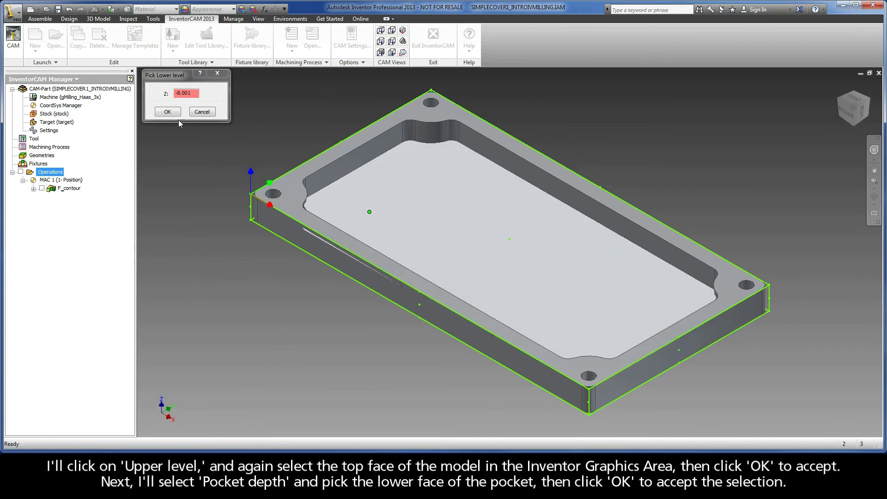
pyautogui.click(167, 112)
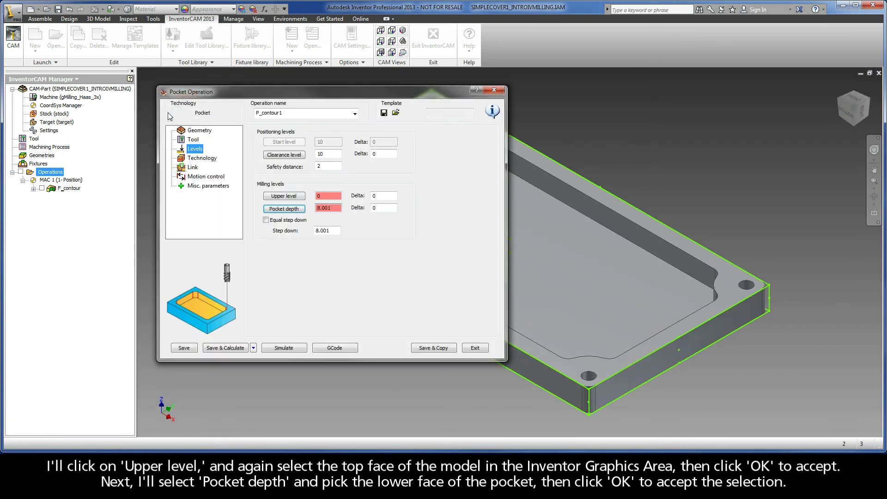
pyautogui.click(202, 159)
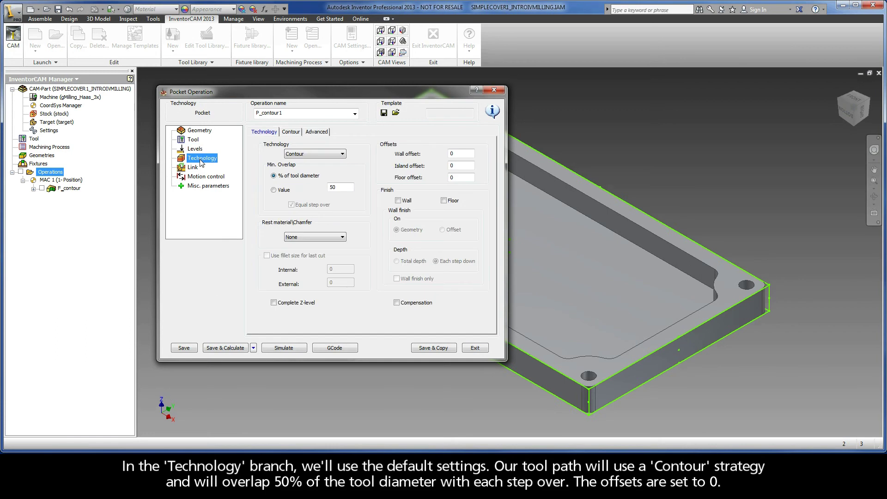
# Keep the Contour strategy with 50% overlap, set Helical ramping, and save and calculate P_contour1.
pyautogui.click(300, 156)
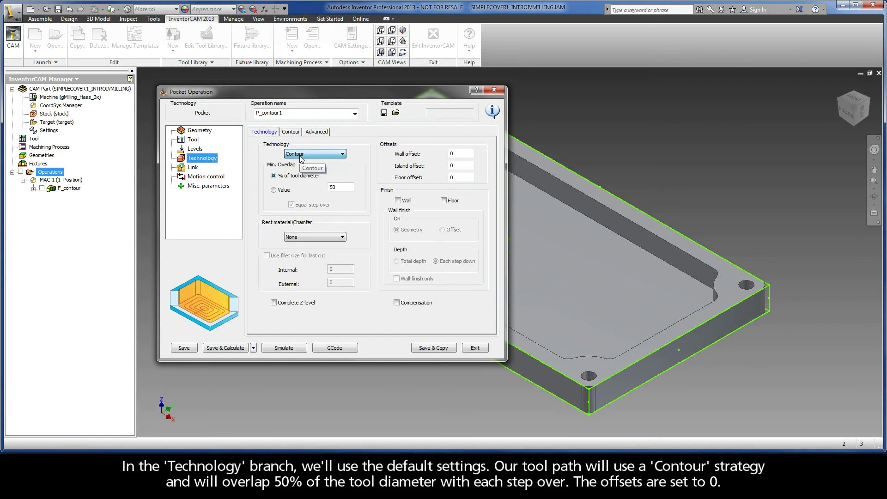
pyautogui.click(340, 187)
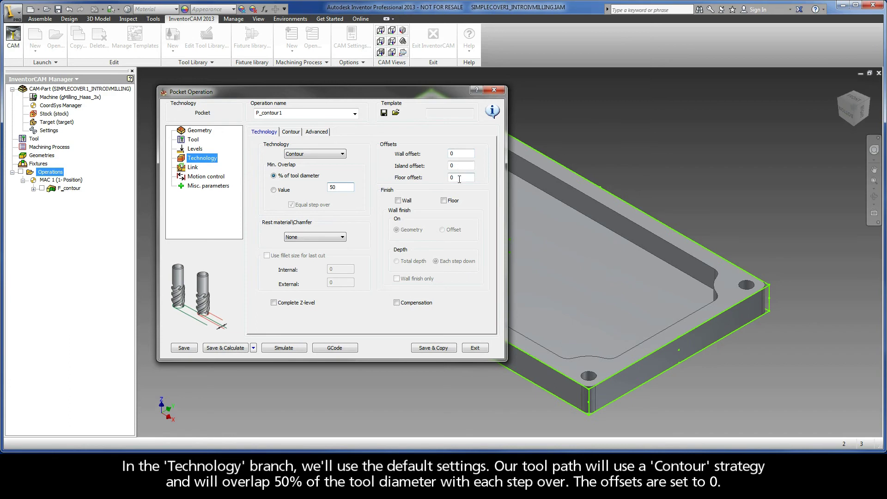
pyautogui.click(193, 167)
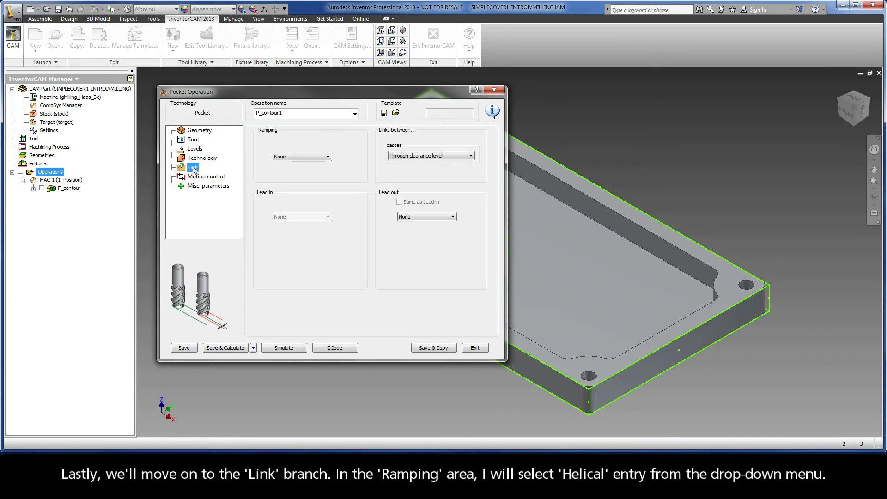
pyautogui.click(280, 156)
pyautogui.click(282, 185)
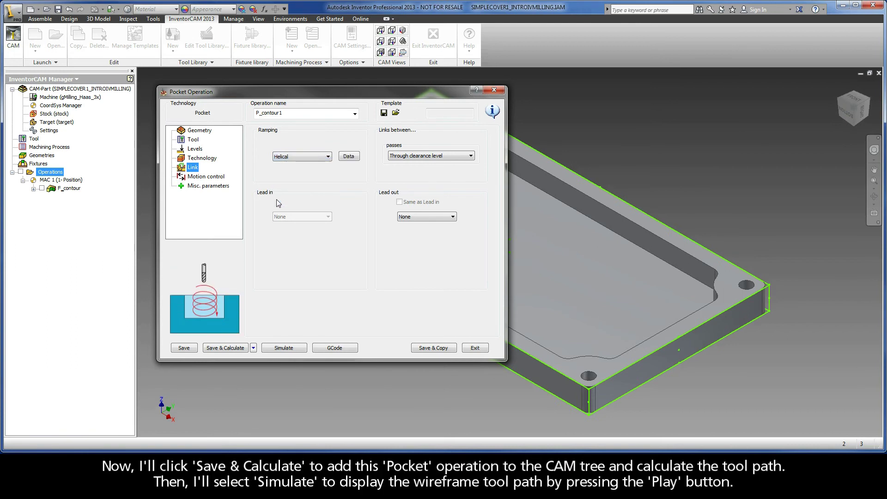
pyautogui.click(234, 348)
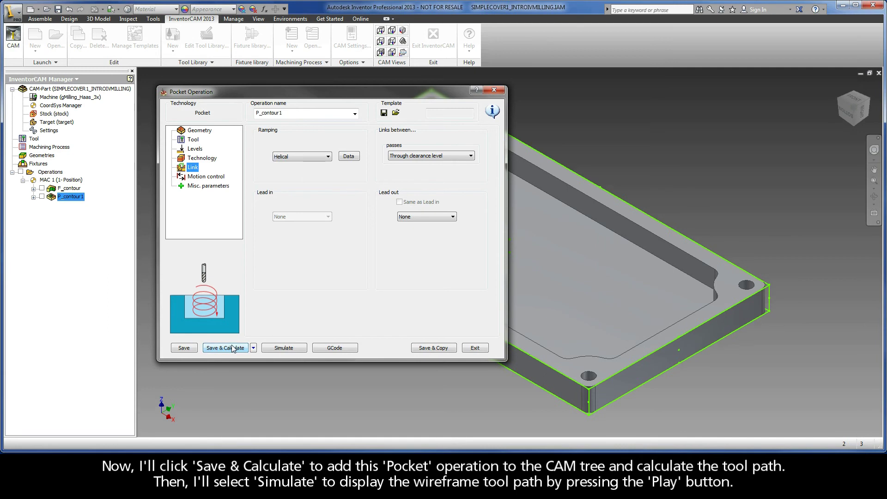
# Play the P_contour1 wireframe tool path, then close the simulation and the Pocket Operation dialog.
pyautogui.click(281, 348)
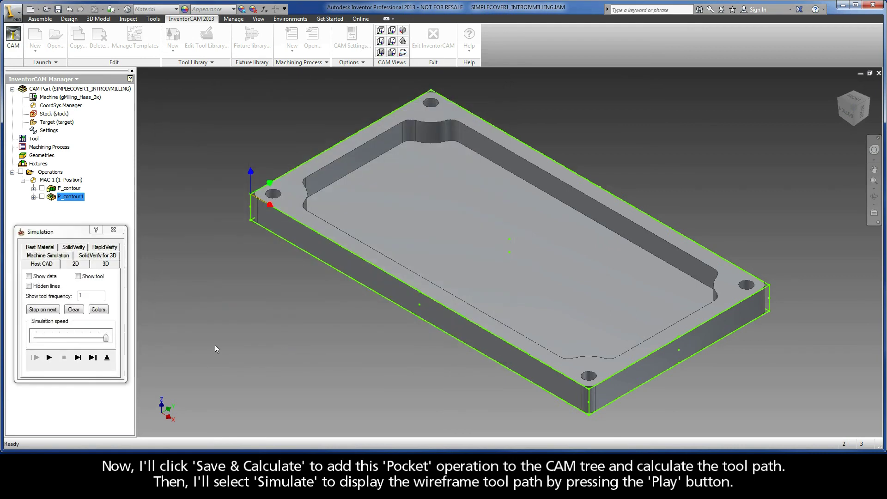
pyautogui.click(50, 358)
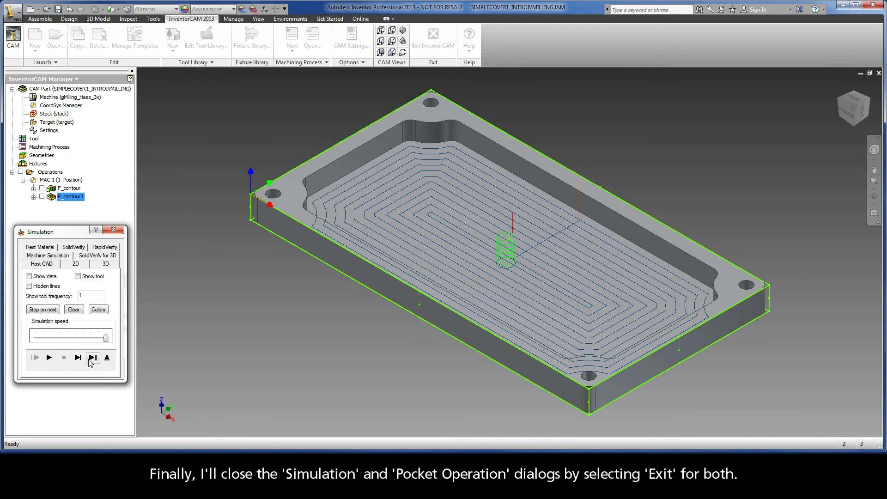
pyautogui.click(106, 358)
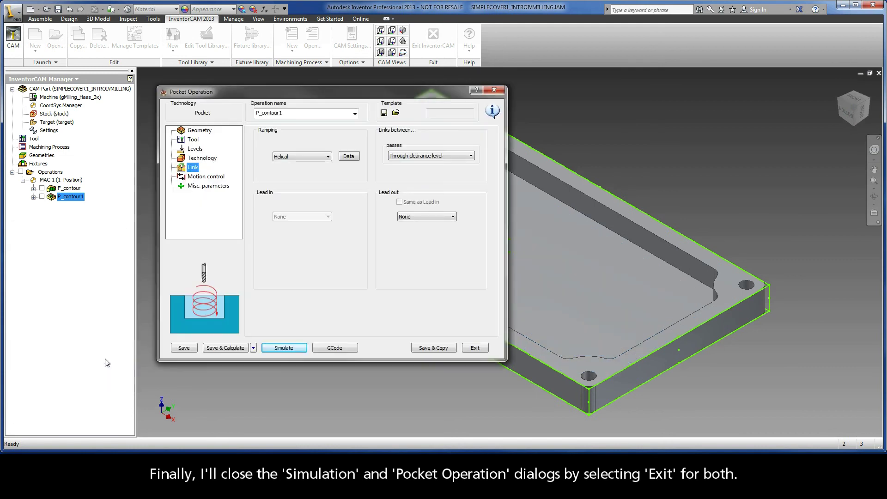
pyautogui.click(473, 348)
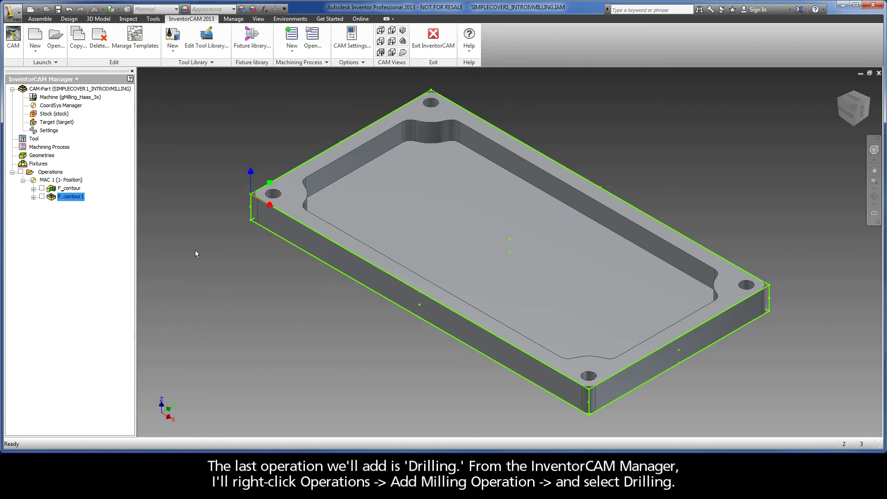
# Add a Drilling milling operation from the Operations context menu.
pyautogui.rightClick(51, 174)
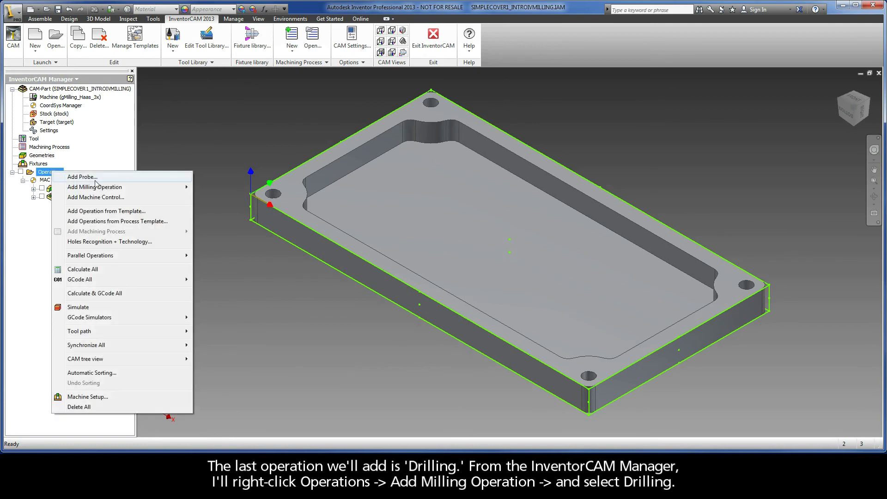
pyautogui.moveTo(112, 189)
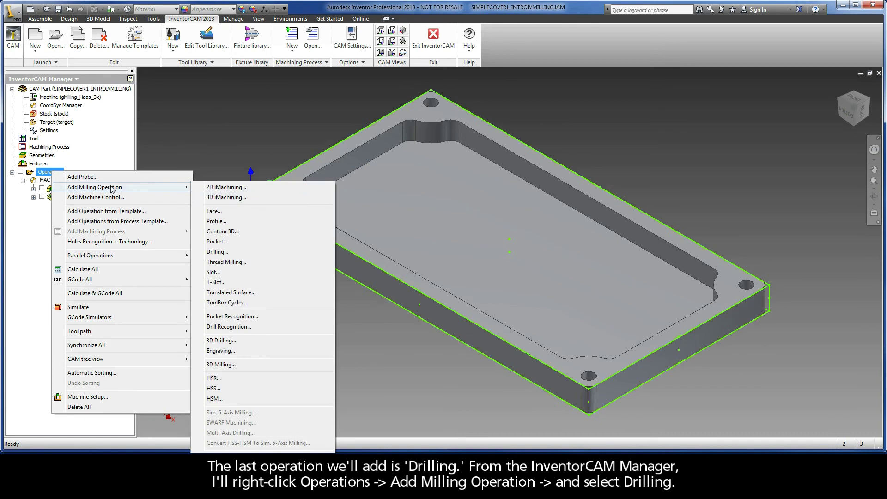
pyautogui.click(216, 252)
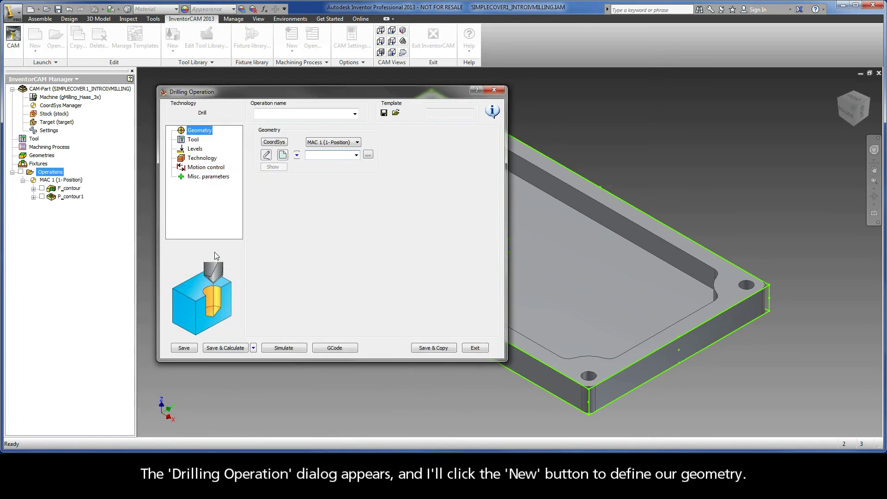
# Create Multi-positions geometry 'drill' from the top face, capturing the four corner hole centres.
pyautogui.click(283, 155)
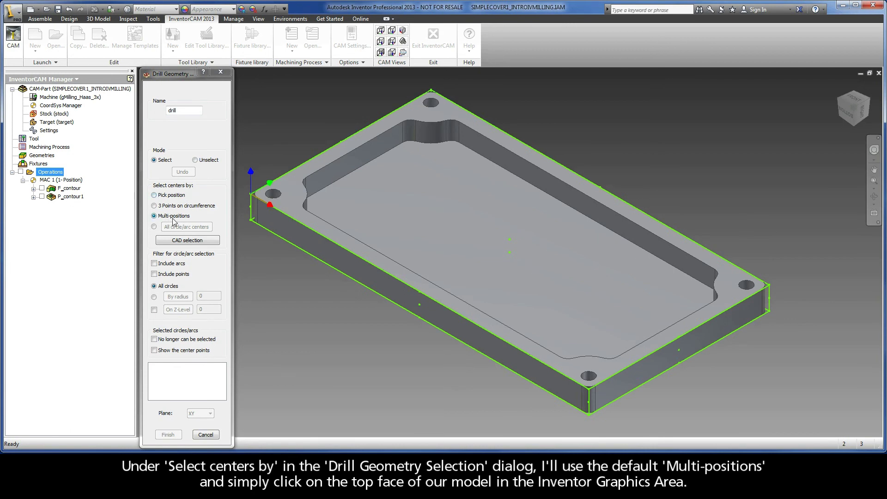
pyautogui.click(292, 194)
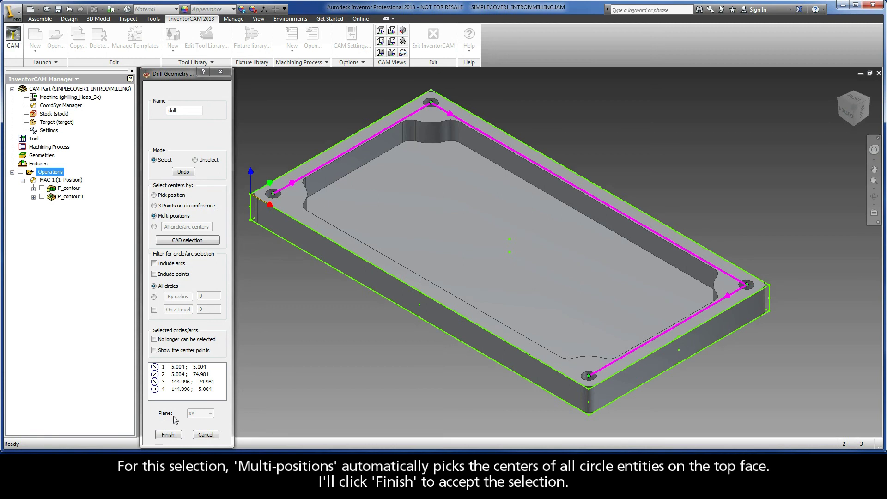
pyautogui.click(168, 435)
pyautogui.click(169, 435)
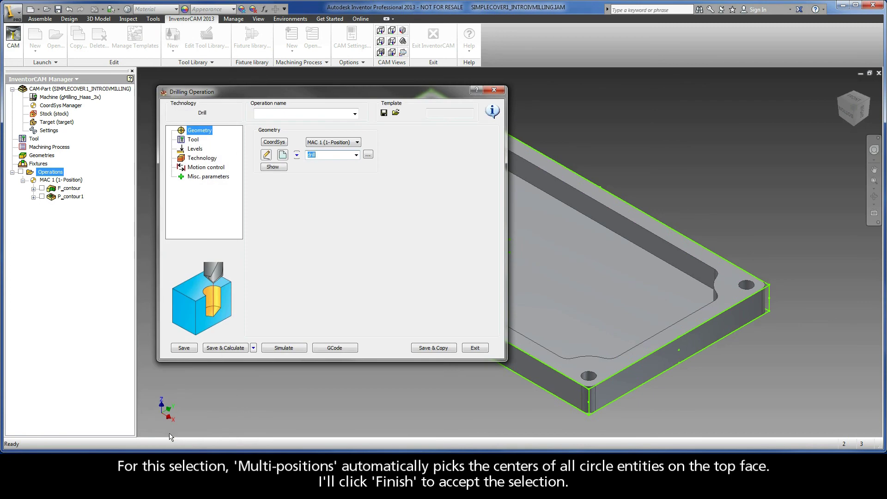
pyautogui.click(194, 140)
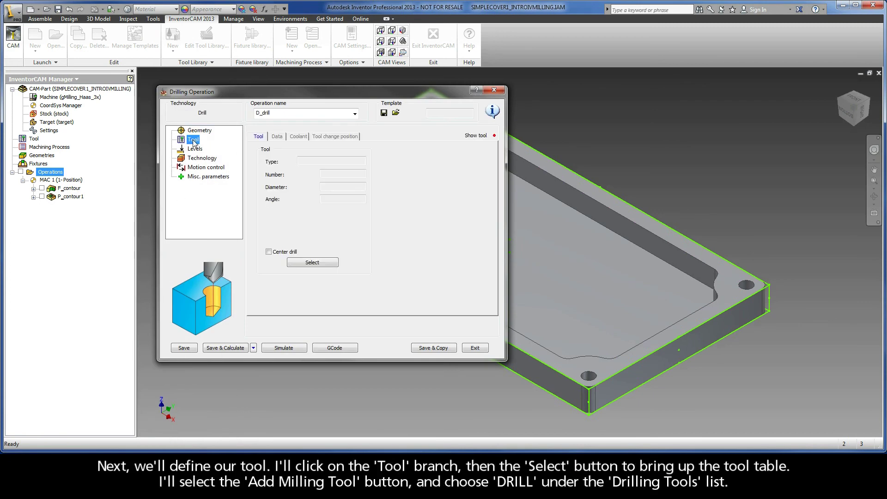
# Add a new 5 mm DRILL as tool 2 and assign it to the drilling operation.
pyautogui.click(296, 262)
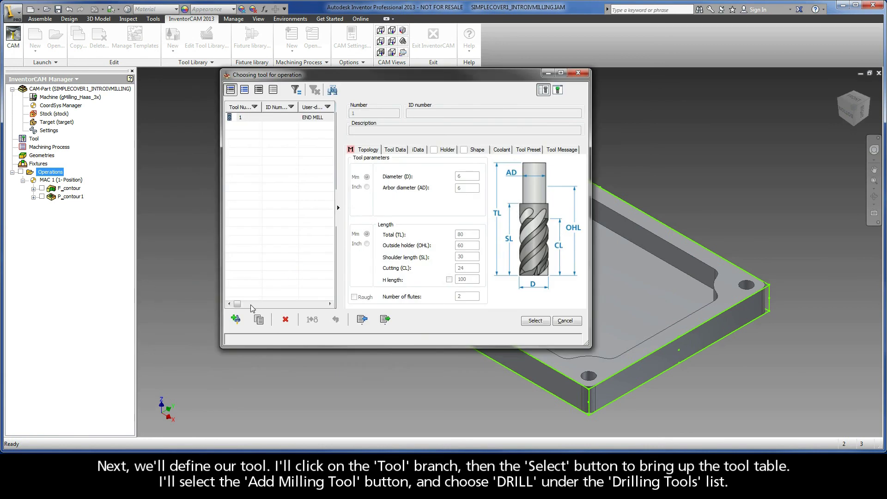
pyautogui.click(237, 319)
pyautogui.click(441, 277)
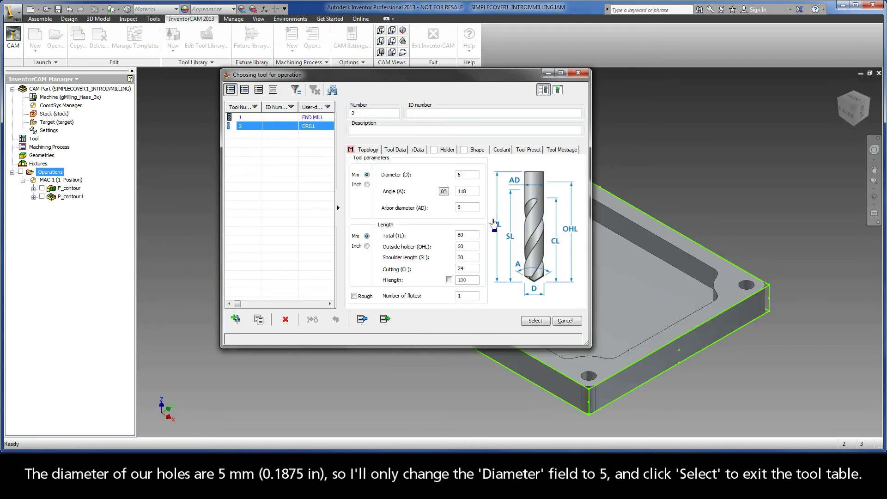
pyautogui.click(461, 175)
pyautogui.doubleClick(460, 175)
pyautogui.write('5')
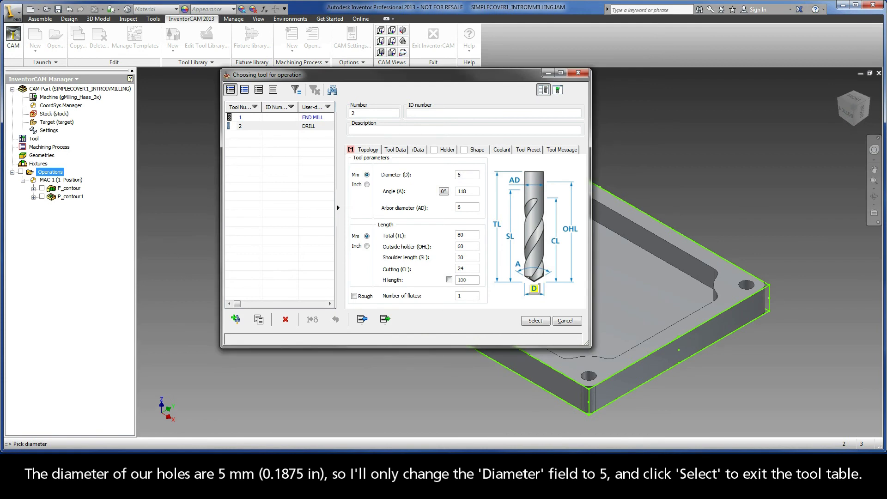
pyautogui.click(536, 321)
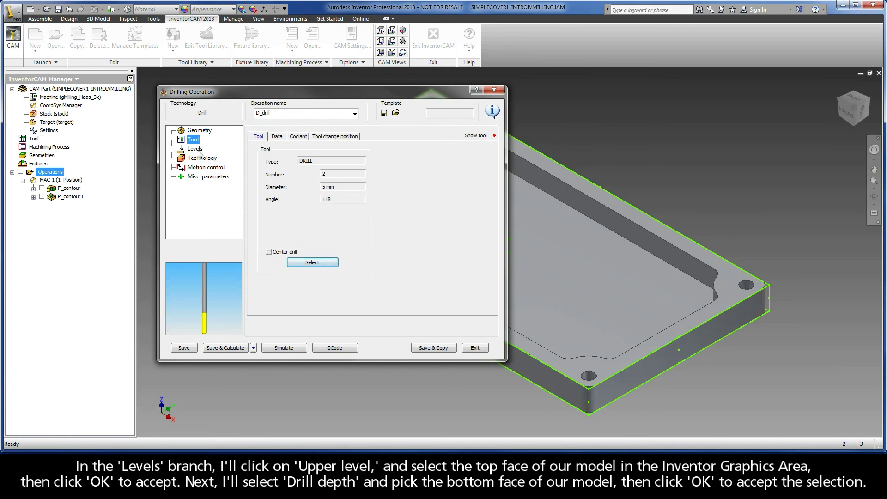
pyautogui.click(198, 150)
# Set the drilling upper level to 0 from the part's top face.
pyautogui.click(283, 199)
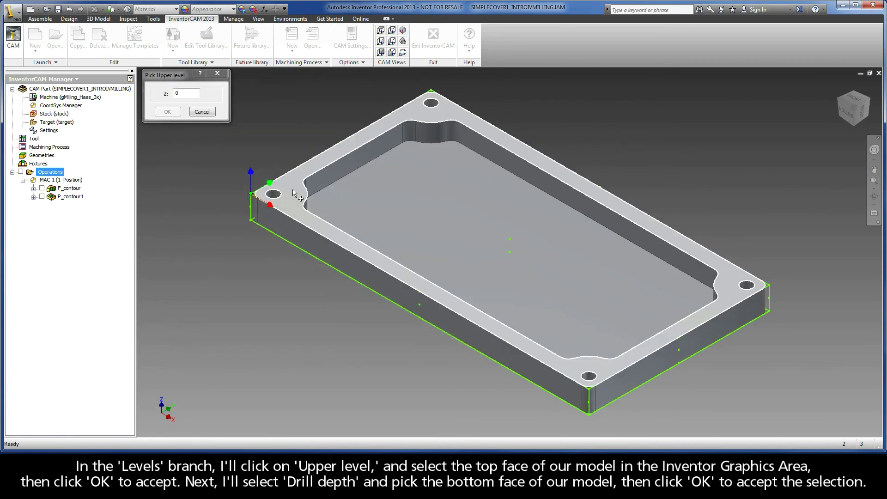
pyautogui.click(293, 191)
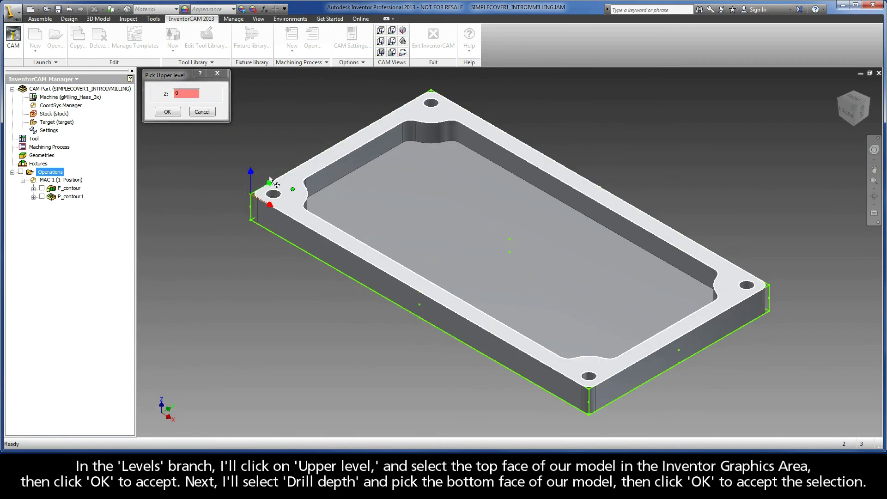
pyautogui.click(167, 112)
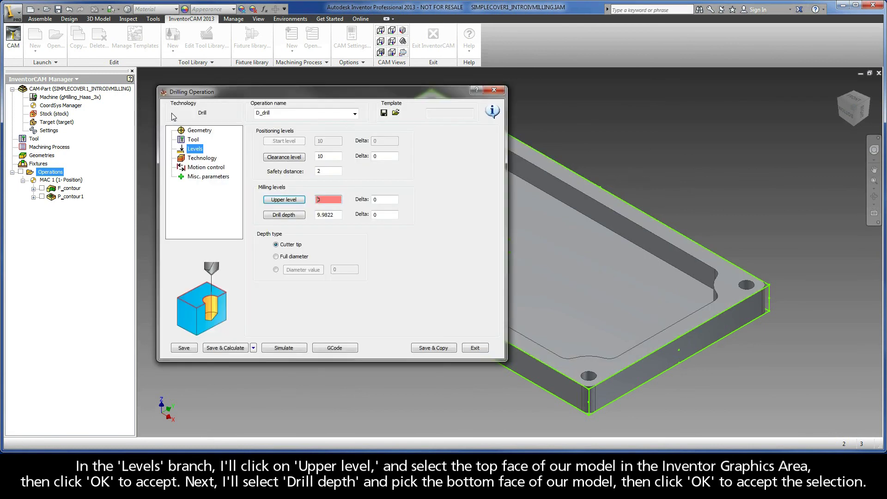
# Set the drill depth to 9.982 from the part's bottom face.
pyautogui.click(284, 215)
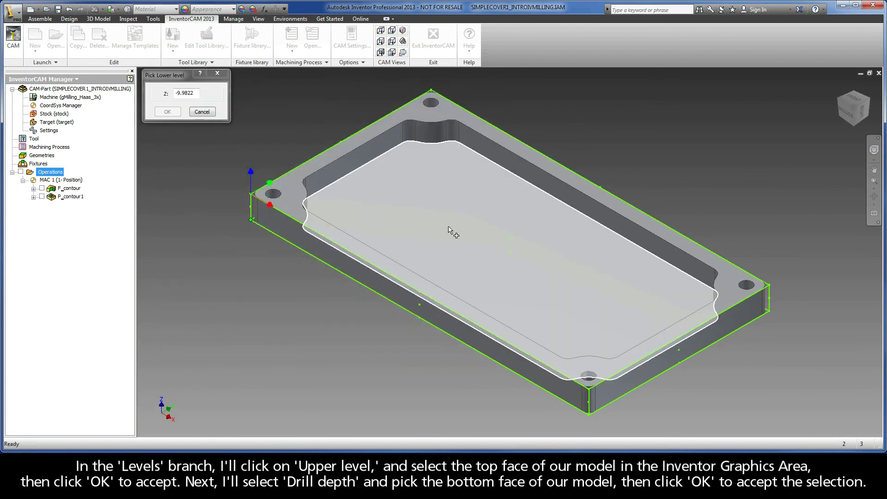
pyautogui.click(853, 124)
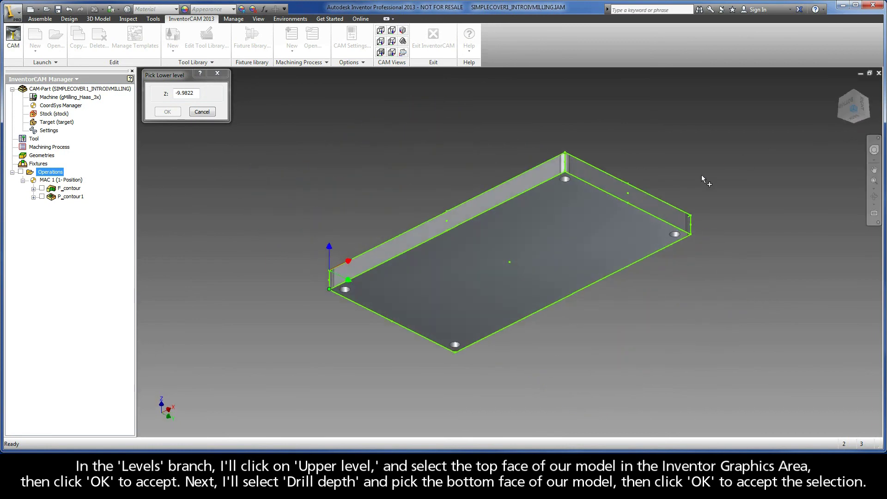
pyautogui.click(625, 218)
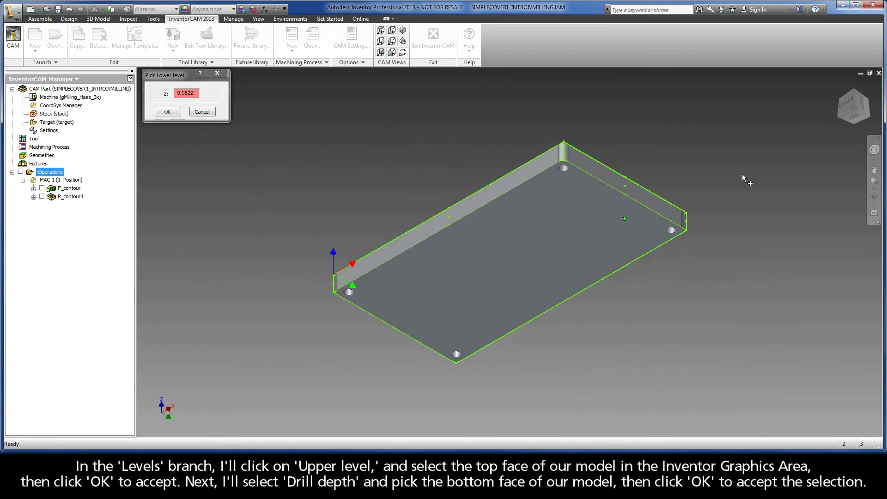
pyautogui.click(857, 98)
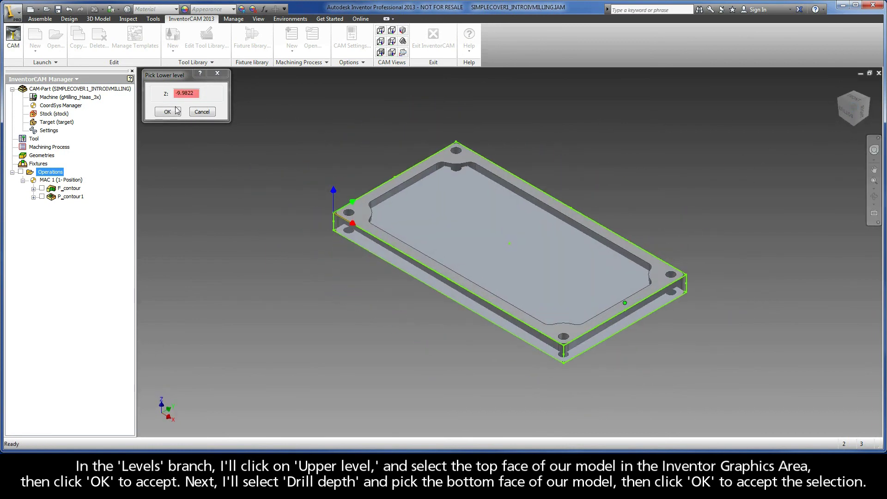
pyautogui.click(167, 112)
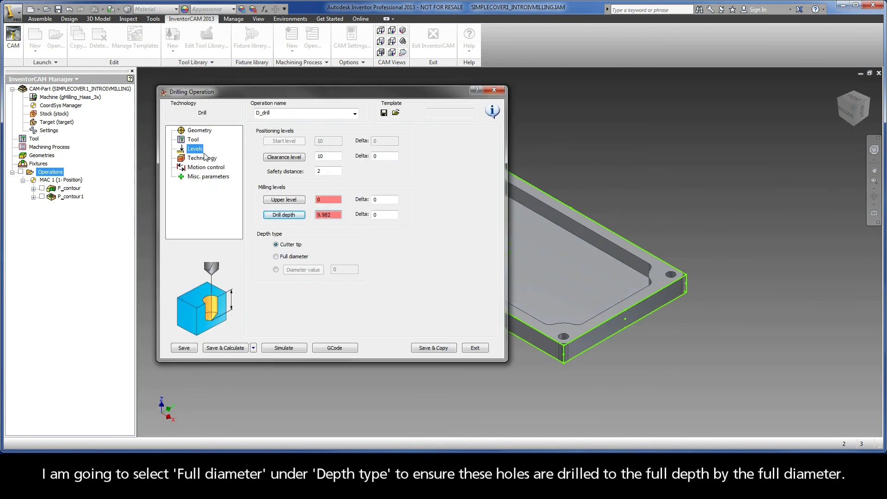
# Set Depth type to Full diameter, keep the G81 cycle, and save and calculate D_drill.
pyautogui.click(276, 257)
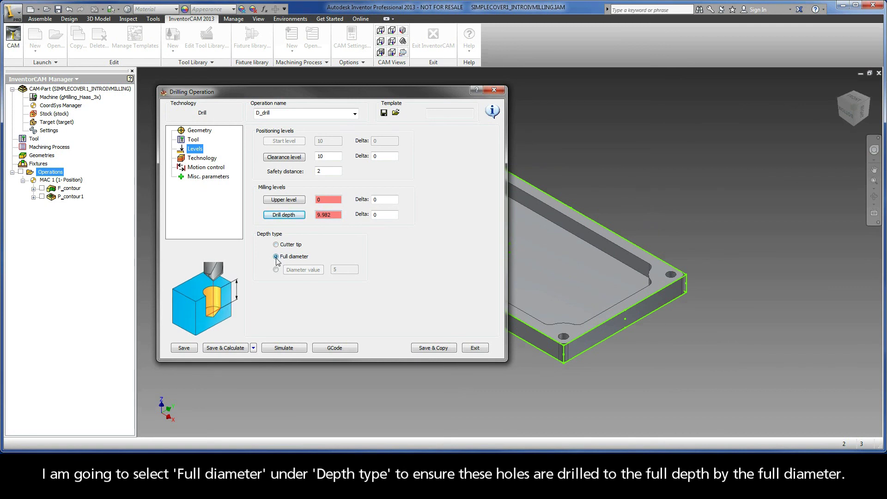
pyautogui.click(211, 159)
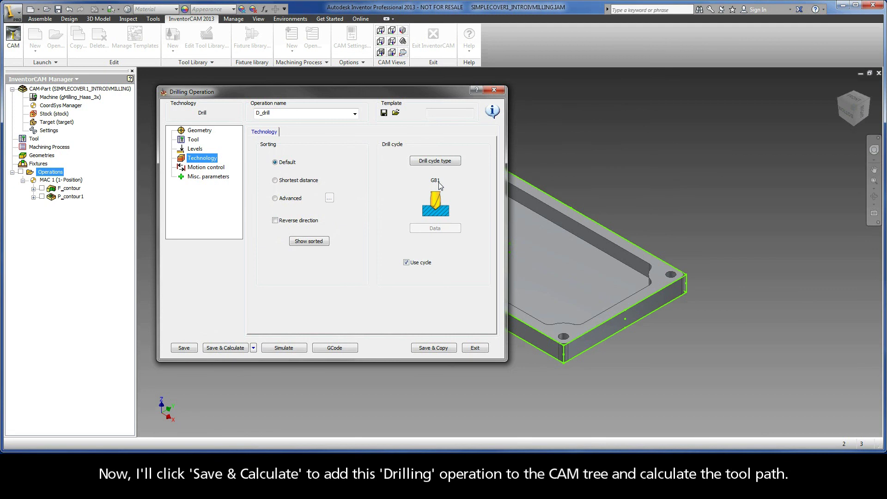
pyautogui.click(223, 348)
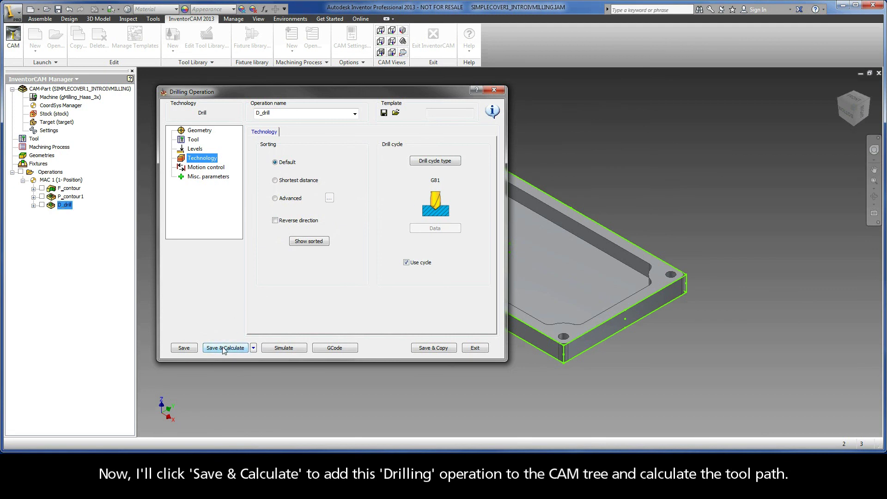
pyautogui.click(284, 348)
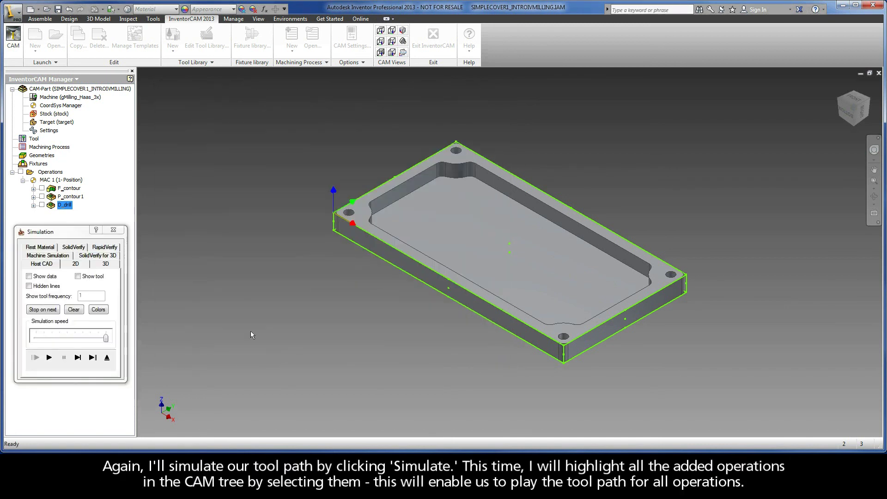
# Select F_contour, P_contour1 and D_drill and step through their tool paths operation by operation.
pyautogui.click(69, 189)
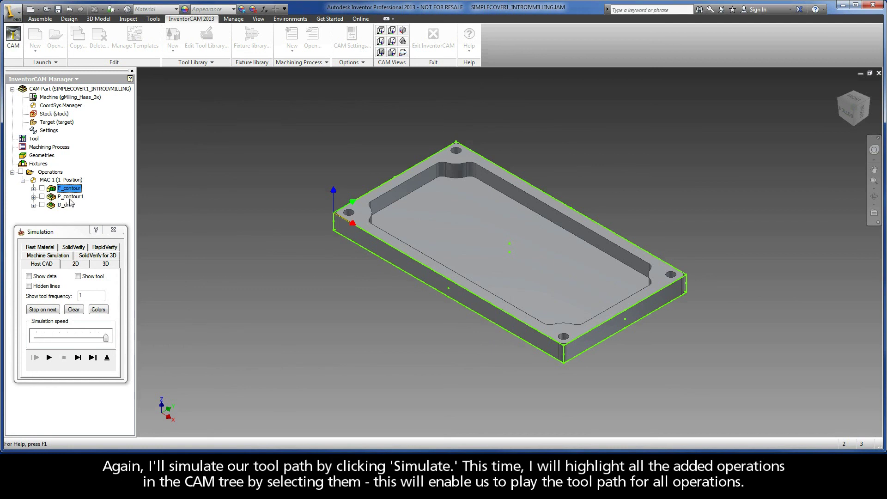
pyautogui.keyDown('shift'); pyautogui.click(71, 206); pyautogui.keyUp('shift')
pyautogui.click(93, 358)
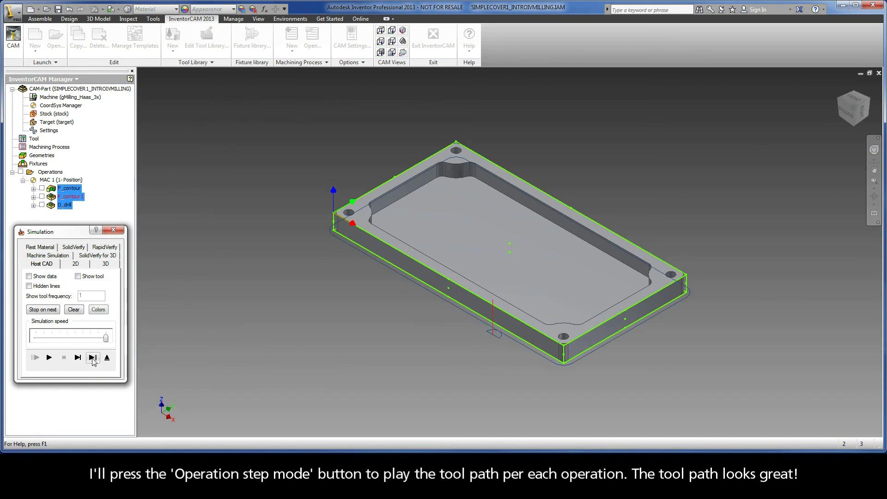
pyautogui.click(93, 357)
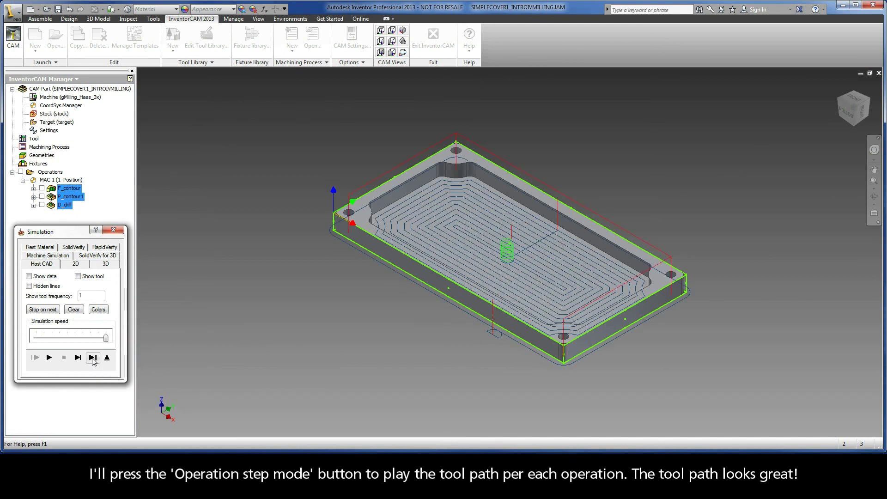
pyautogui.click(74, 248)
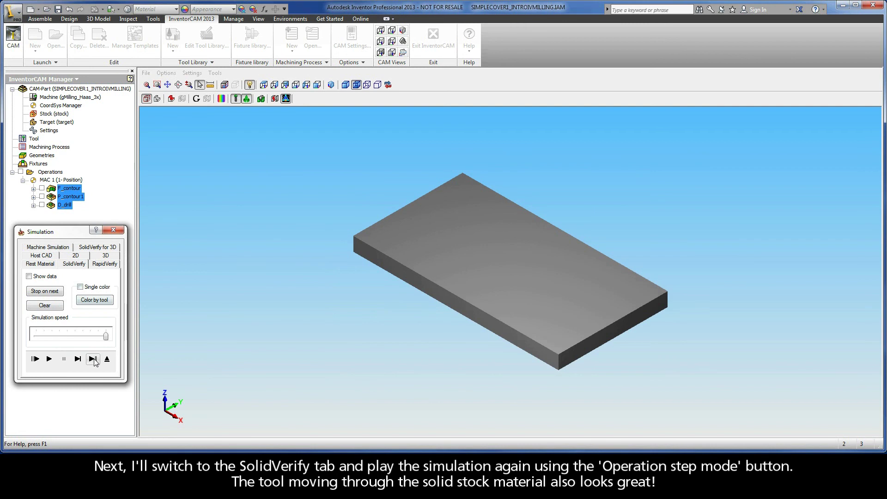
# Run the SolidVerify stock cut operation by operation, then close the simulation and Drilling Operation dialog.
pyautogui.click(94, 360)
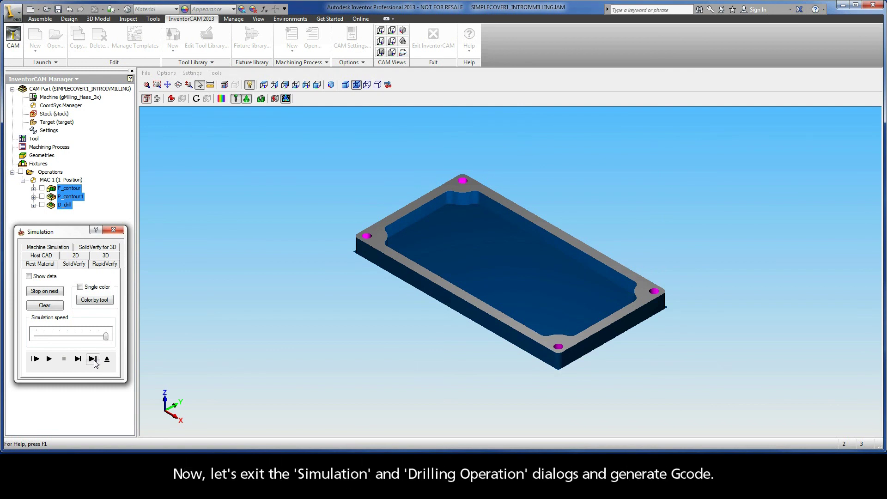
pyautogui.click(107, 360)
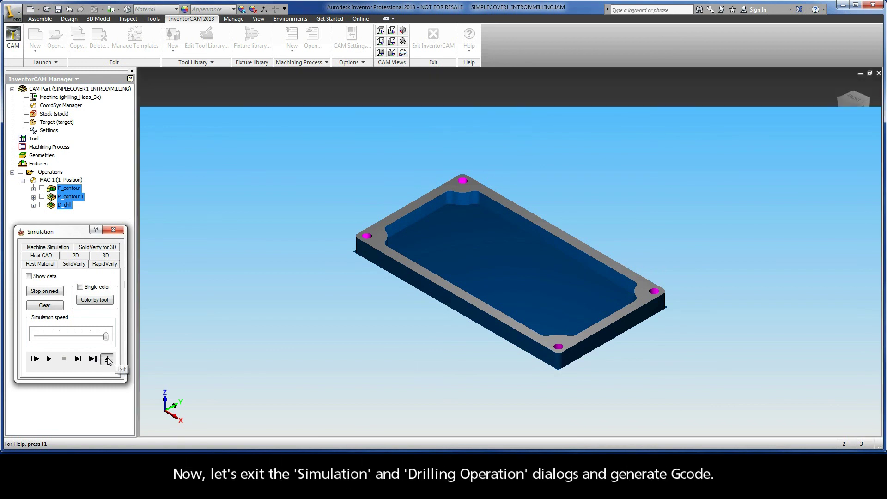
pyautogui.click(475, 349)
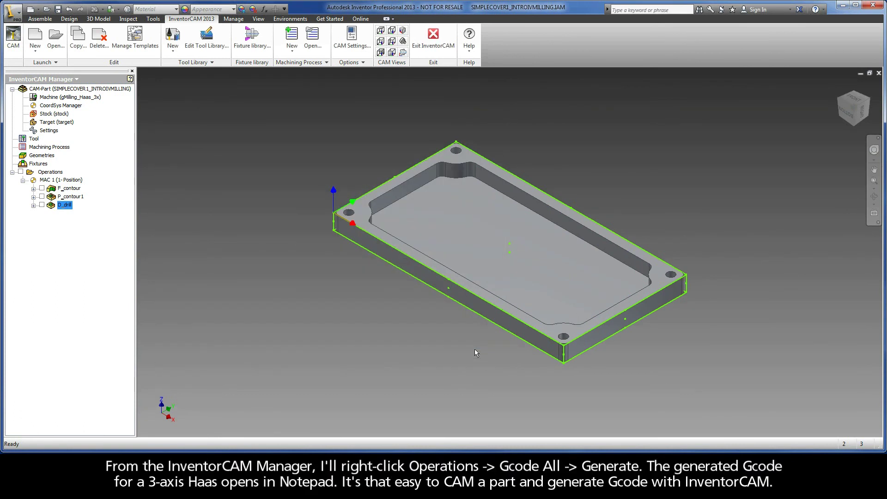
# Generate G-code for all operations, producing SIMPLECOVER1_INTROIVMILLING.NC for the 3-axis Haas.
pyautogui.rightClick(51, 173)
pyautogui.moveTo(185, 281)
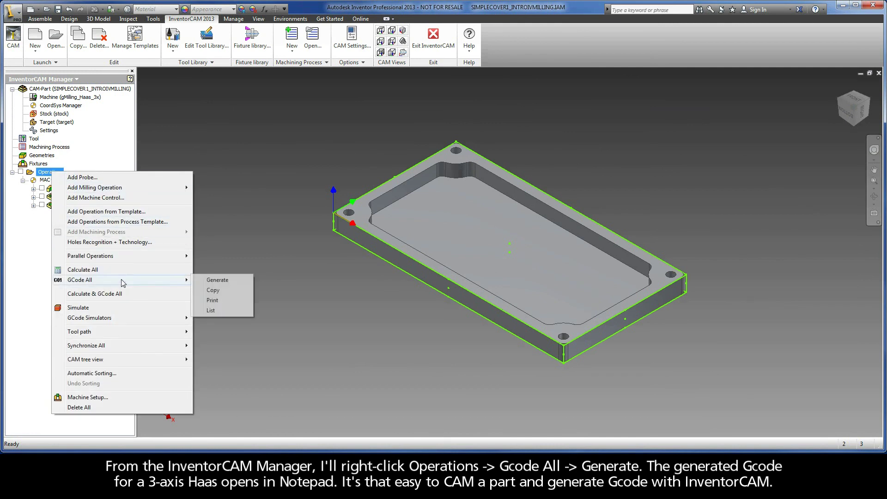
pyautogui.click(212, 280)
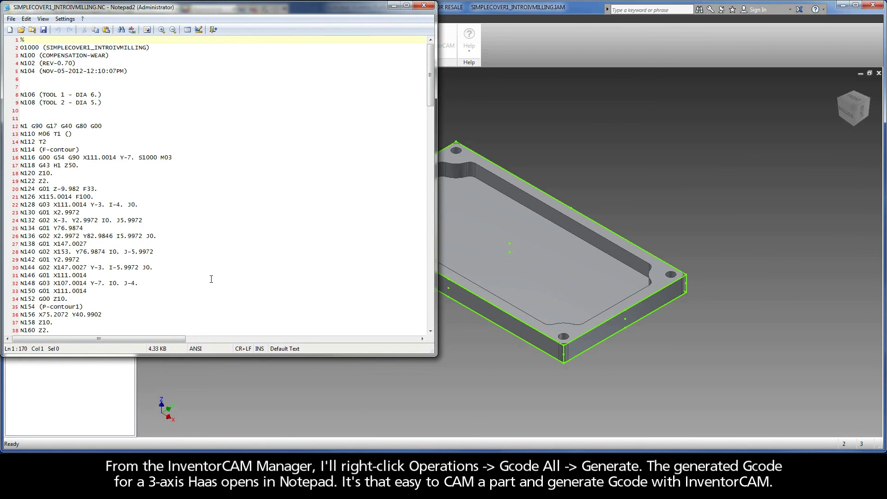
pyautogui.moveTo(430, 79)
pyautogui.mouseDown()
pyautogui.moveTo(430, 303)
pyautogui.moveTo(426, 70)
pyautogui.mouseUp()
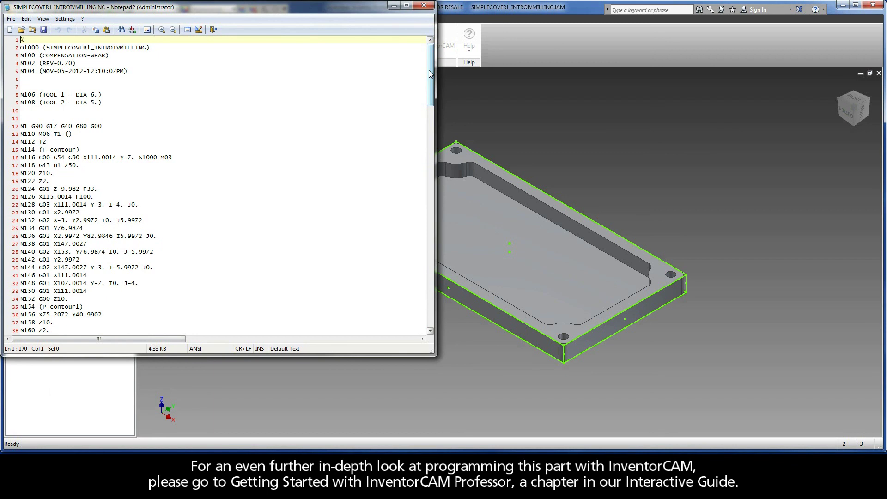